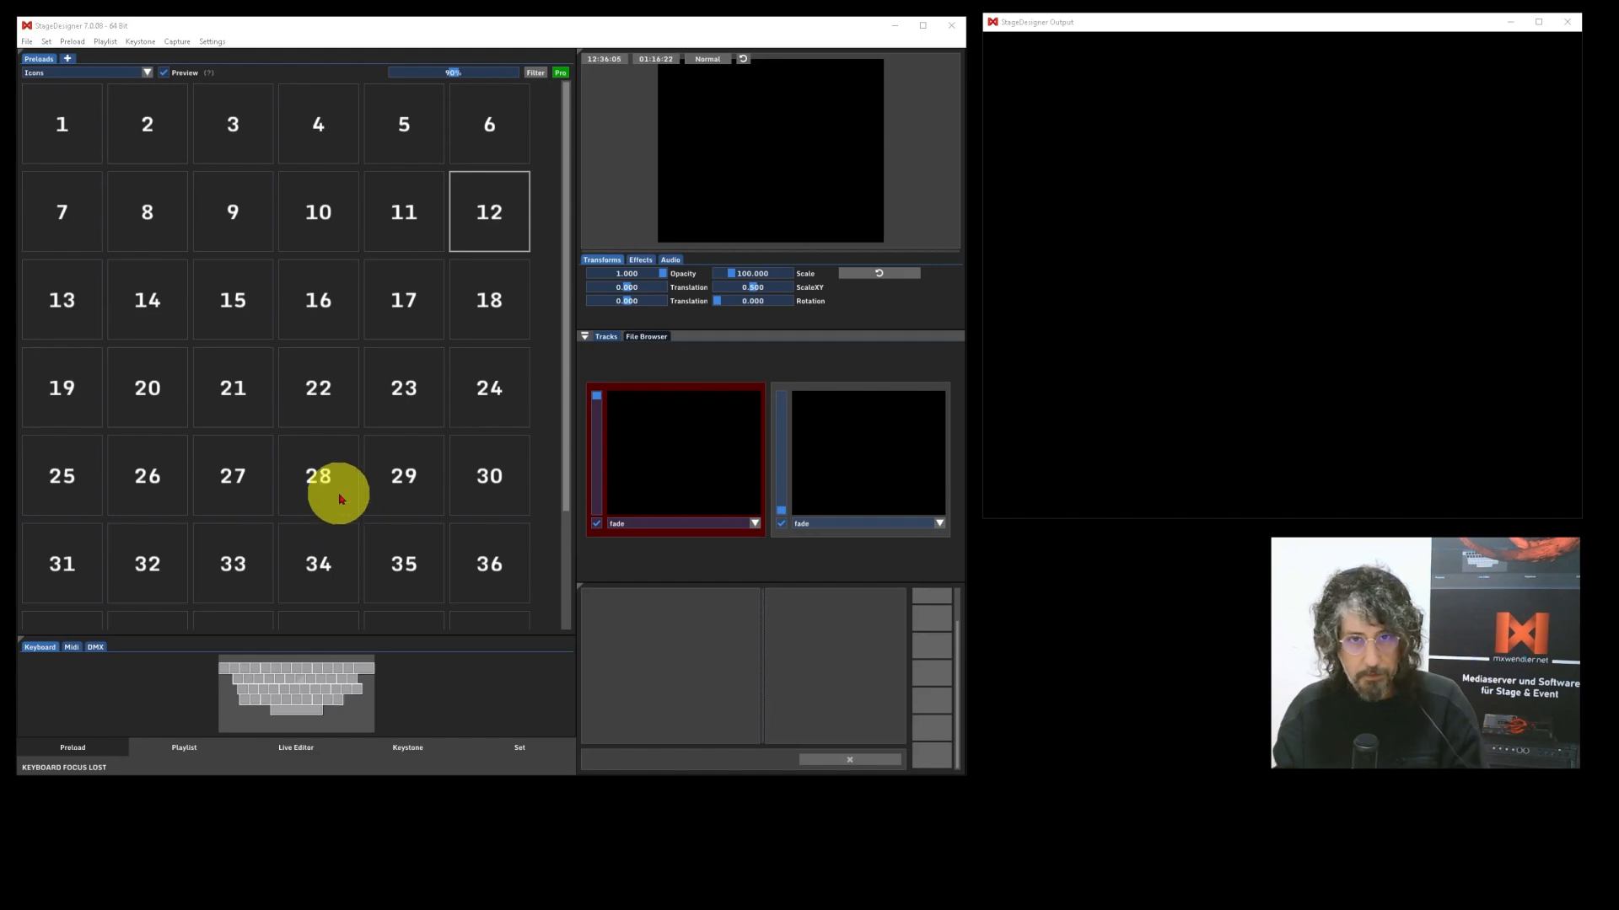
Load the clips 01_STAIRS.mp4 through 05_THEM.mp4 from the footage folder into preloads 1 to 5 and return to the tracks view
{"action": "left_click", "coordinate": [638, 336]}
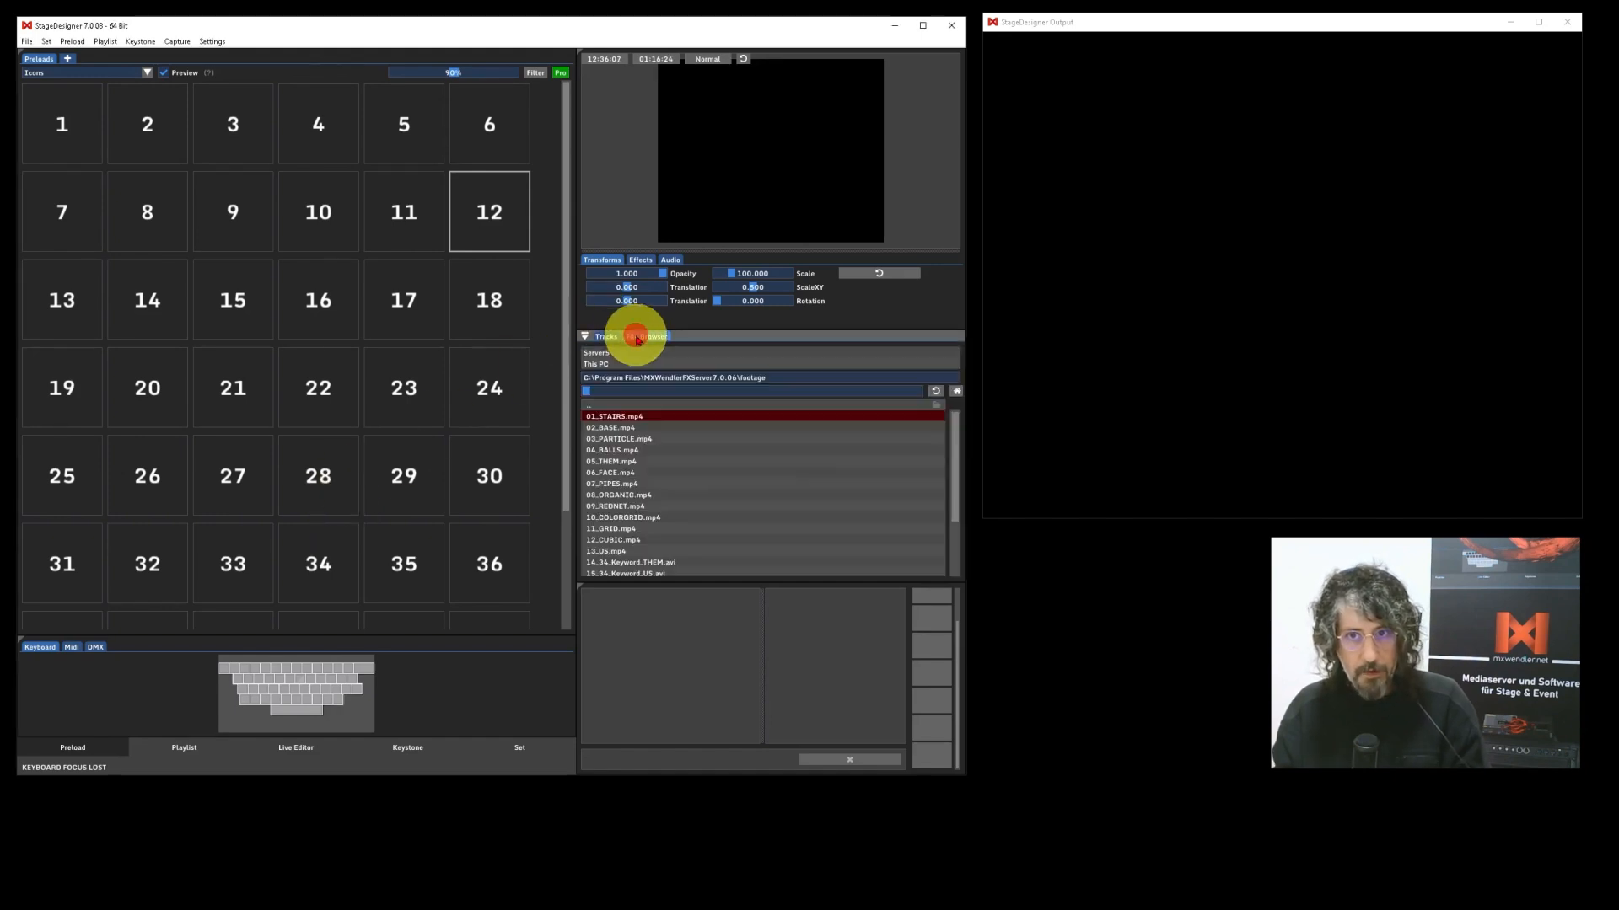
{"action": "left_click", "coordinate": [610, 463], "text": "shift"}
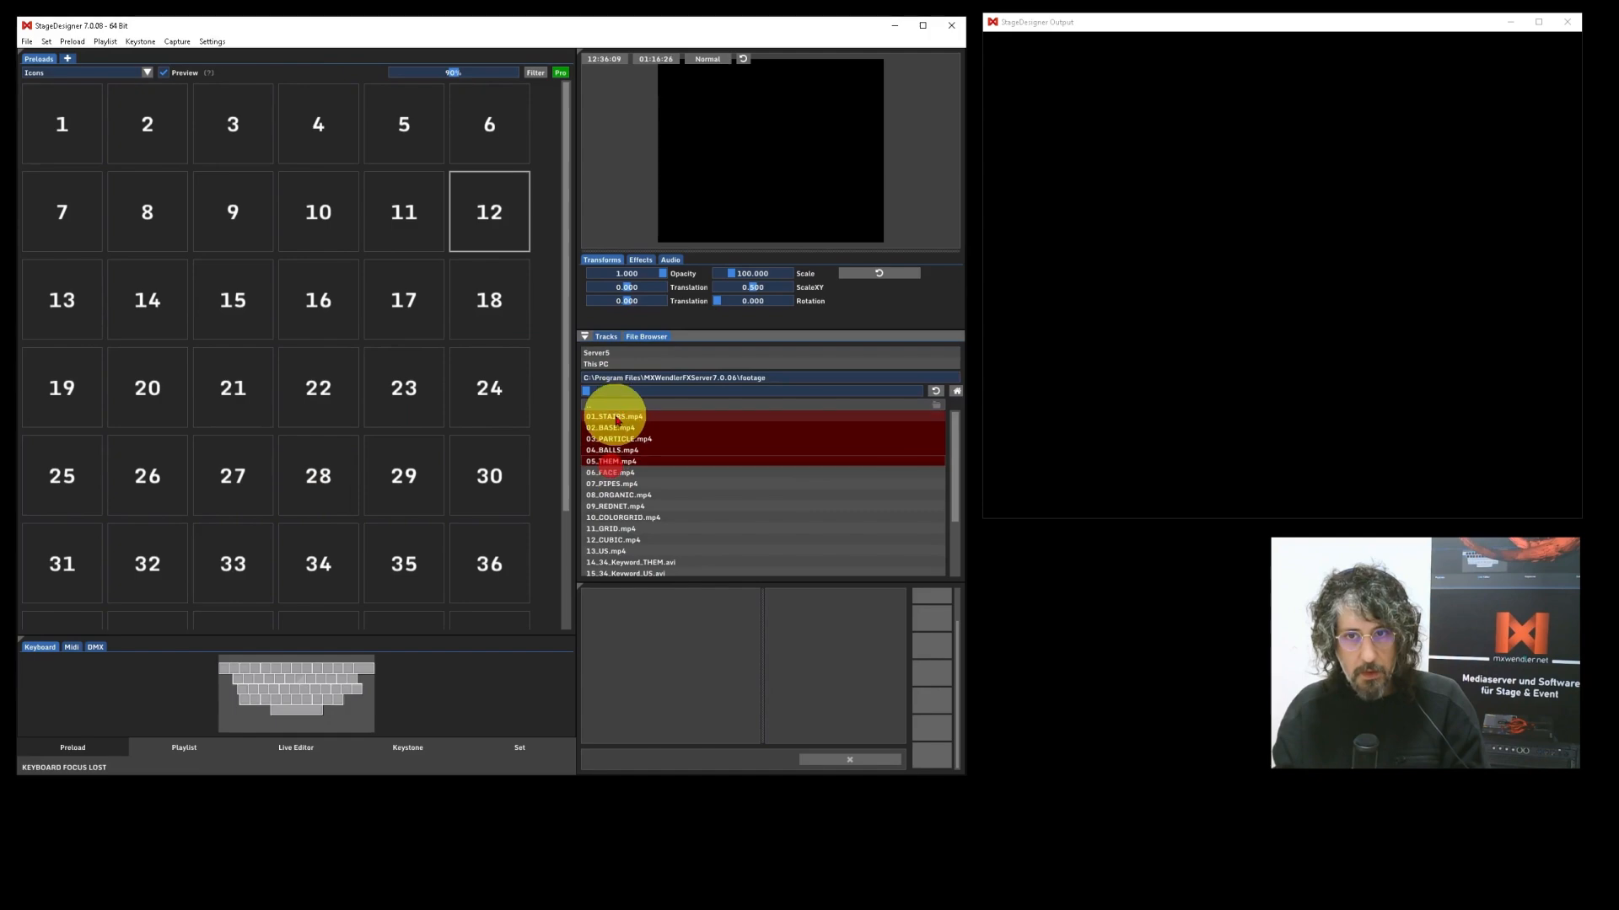
{"action": "left_click_drag", "start_coordinate": [614, 416], "coordinate": [303, 255]}
{"action": "left_click_drag", "start_coordinate": [69, 145], "coordinate": [64, 139]}
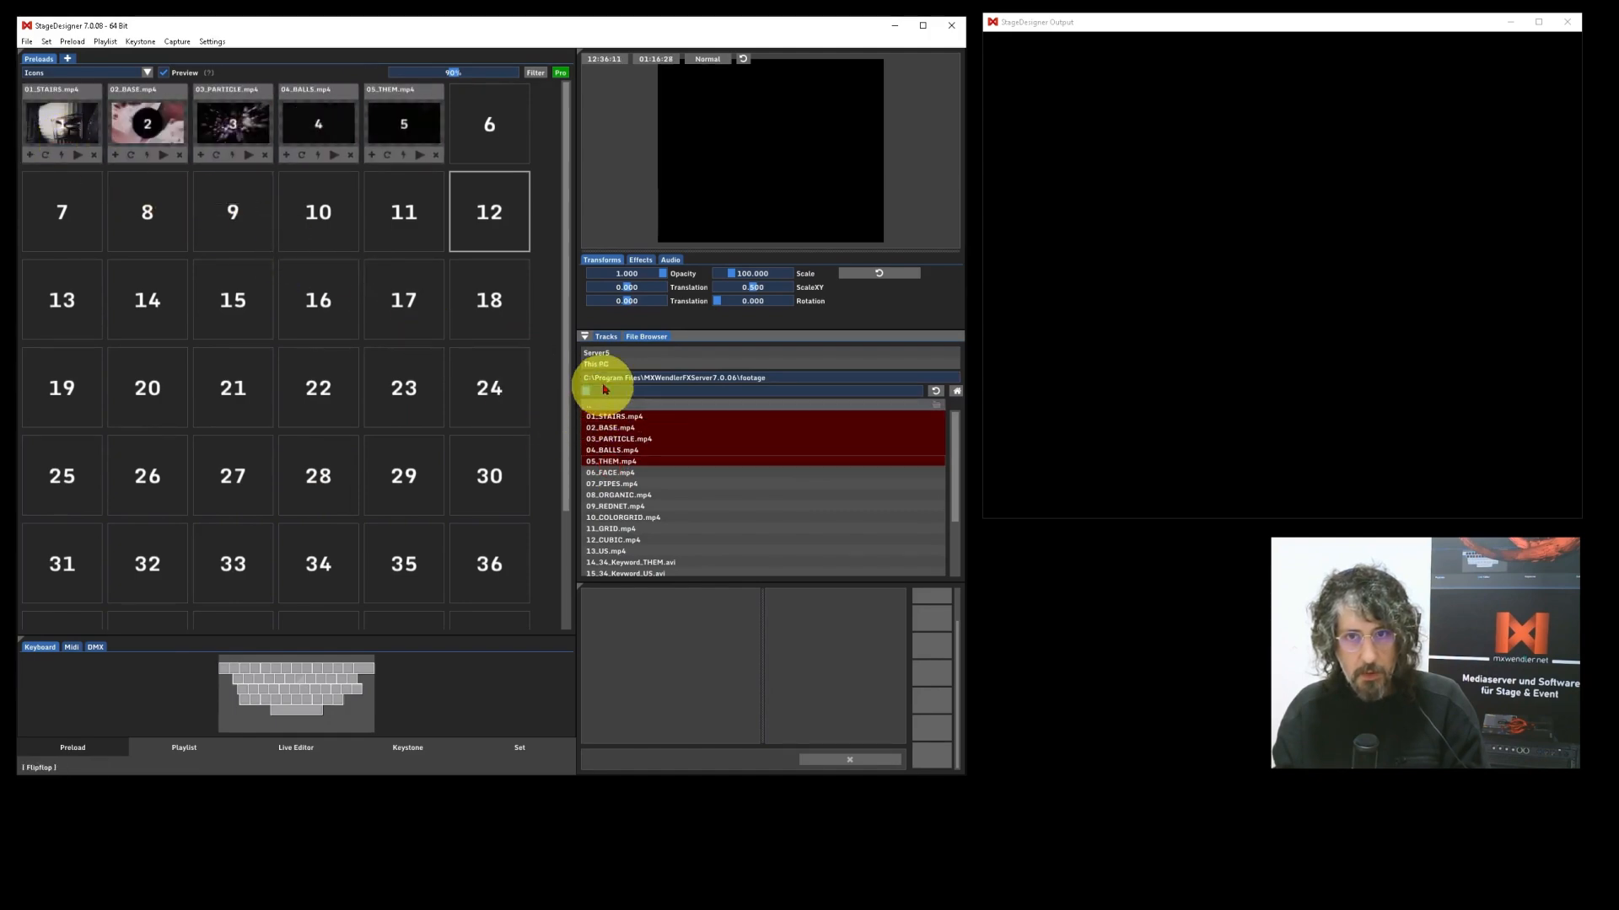
{"action": "left_click", "coordinate": [606, 336]}
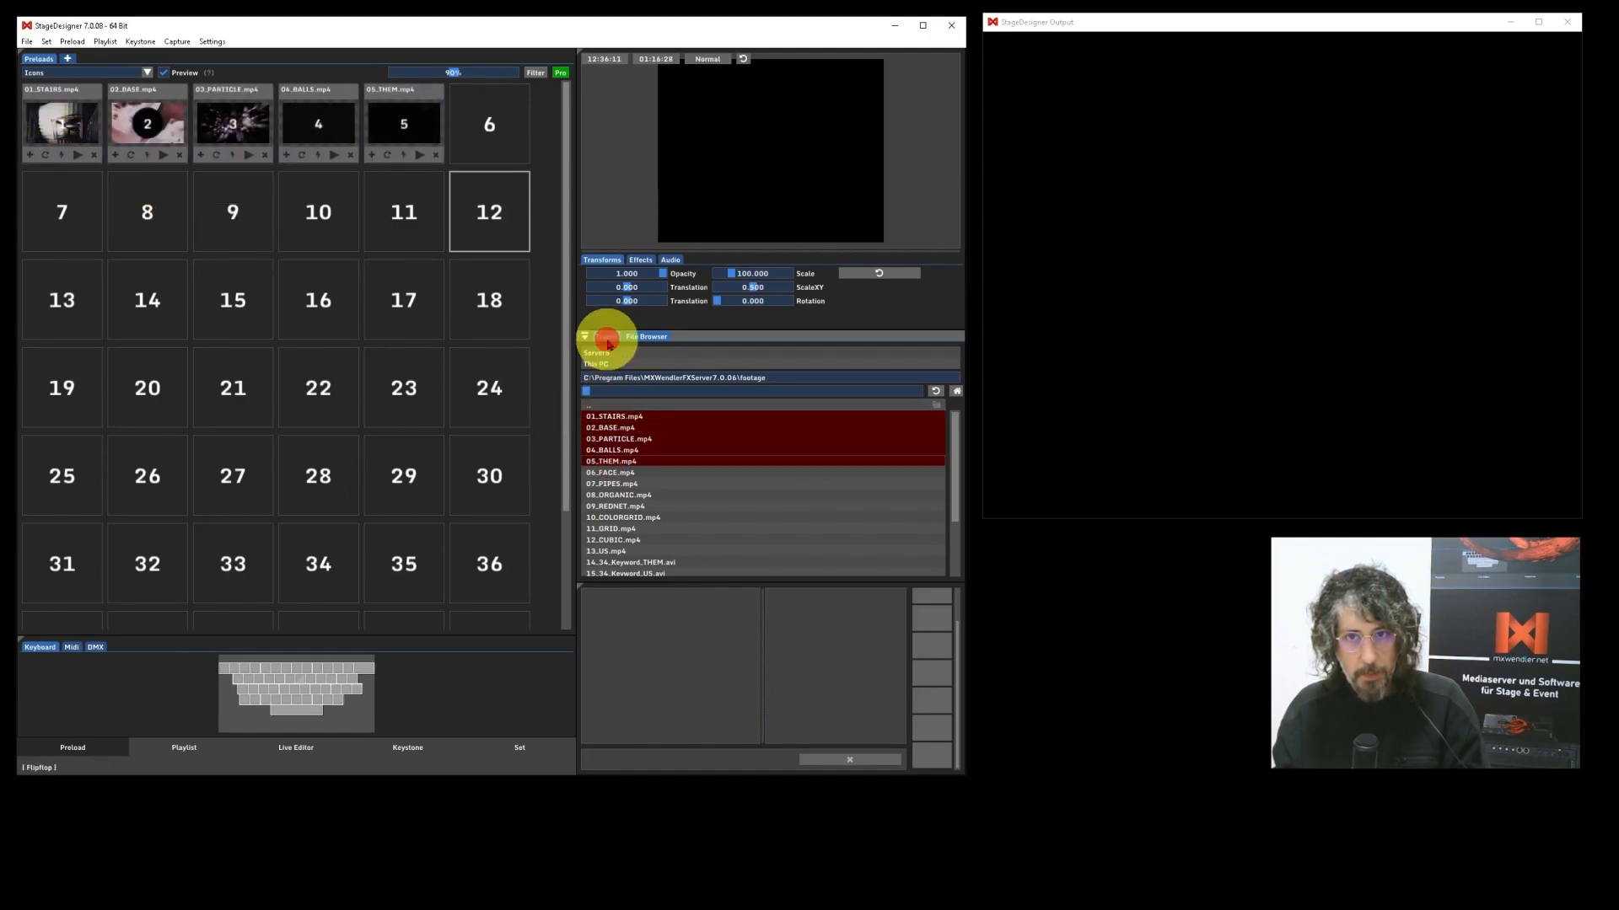
Assign hw_Masked_ColorCorrect to preload 1's first shader slot and set gamma about 0.61, contrast 1.47, brightness 0.62, saturation 1.36, also altering RGB gains and mask
{"action": "double_click", "coordinate": [72, 128]}
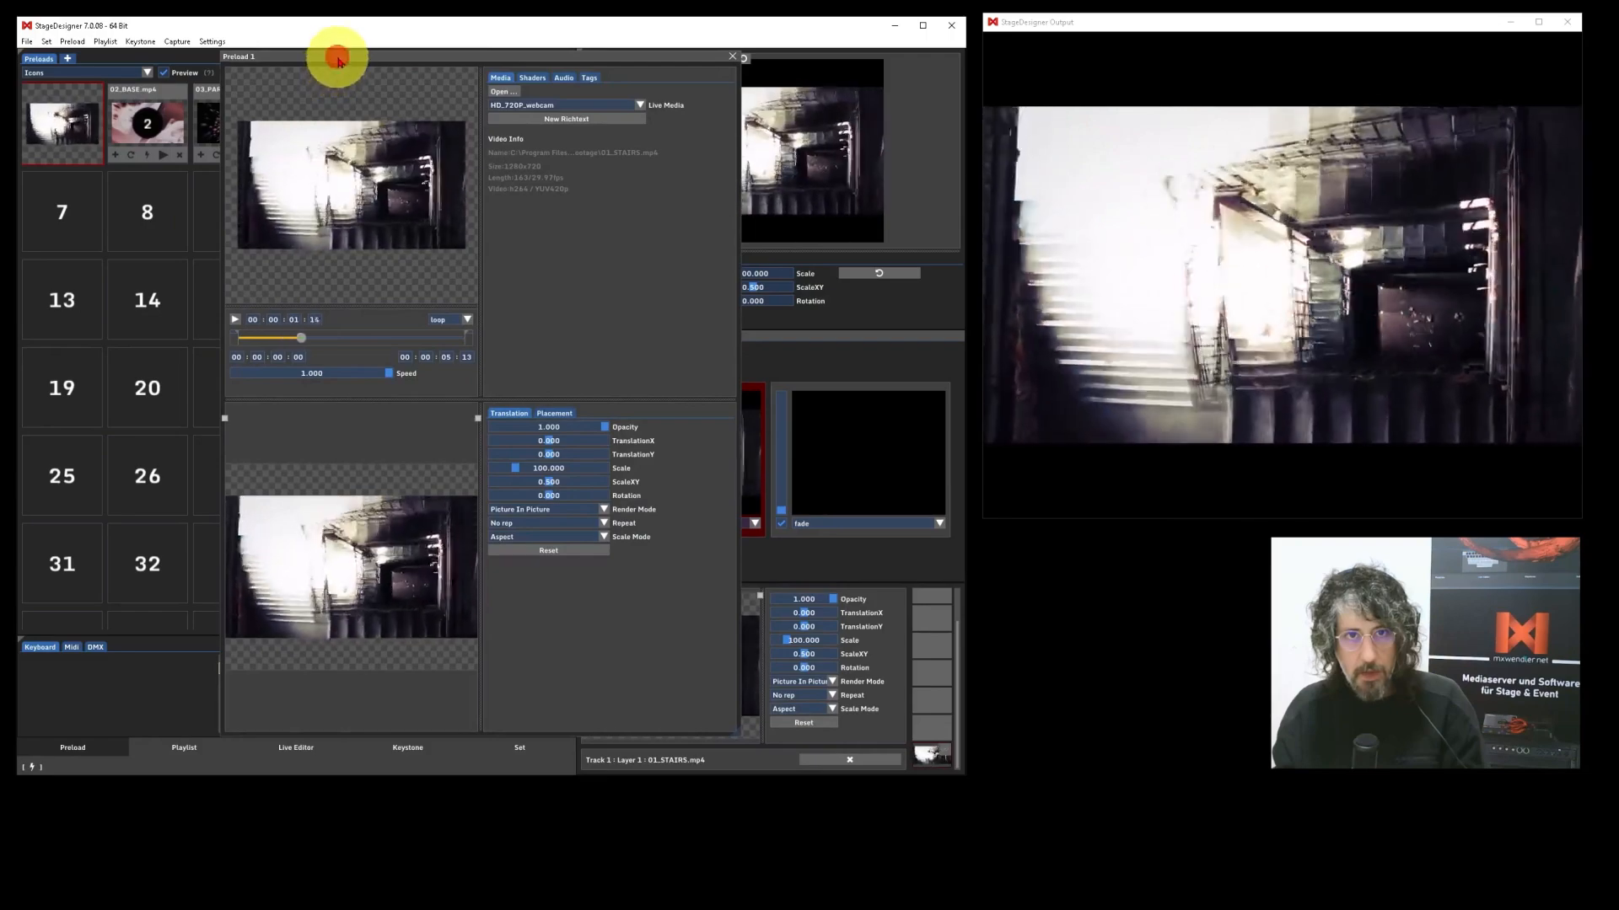
{"action": "left_click_drag", "start_coordinate": [338, 60], "coordinate": [339, 81]}
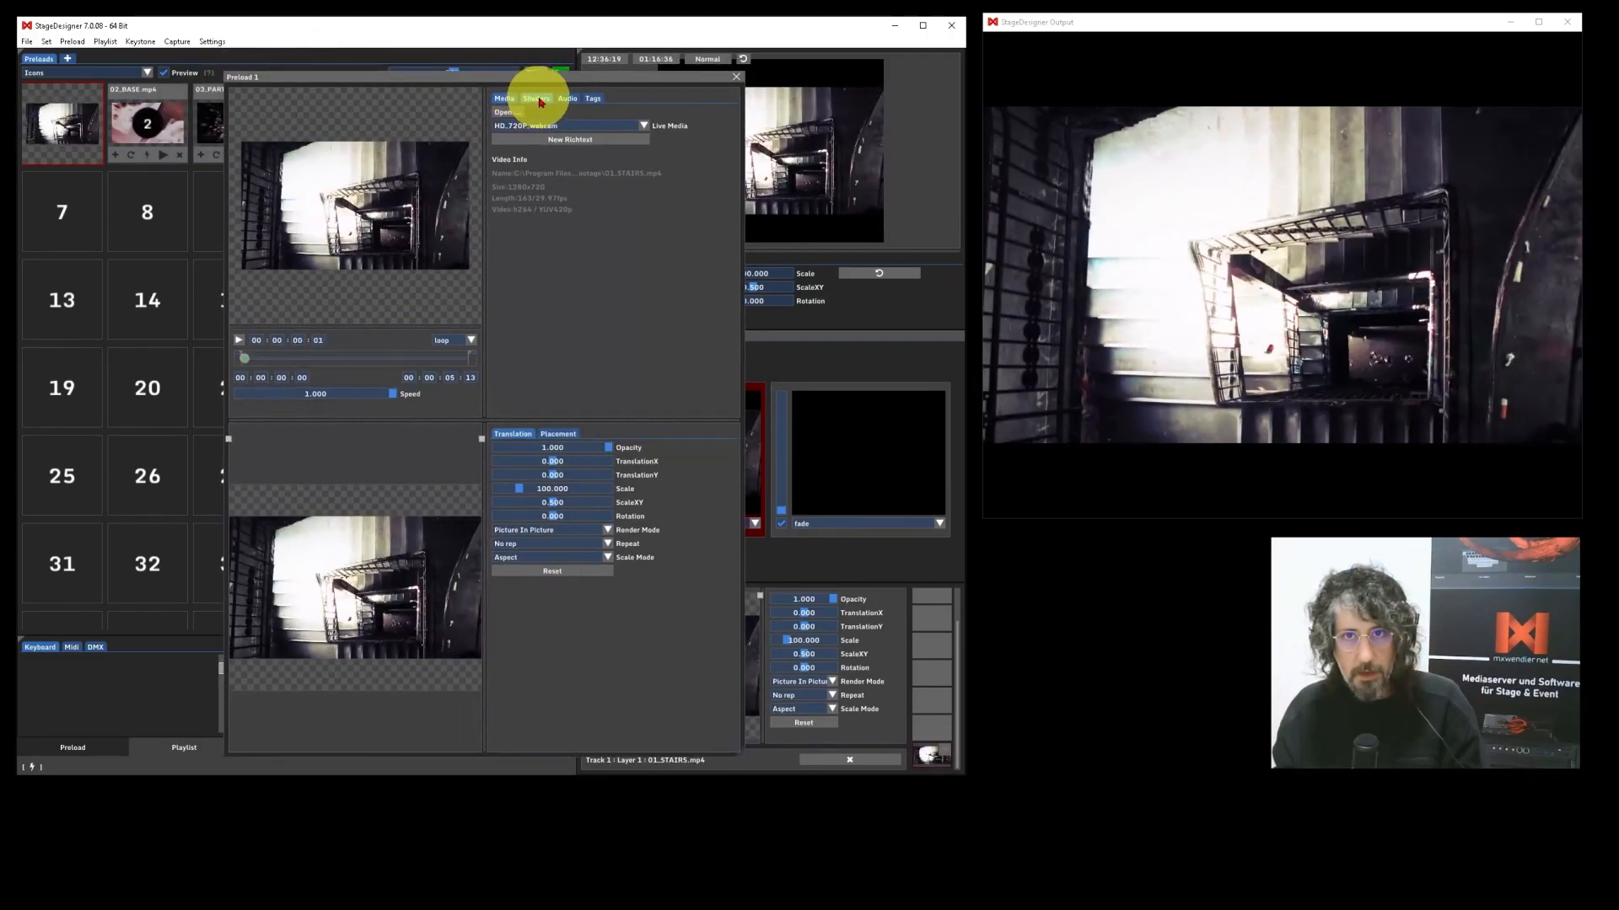
{"action": "left_click", "coordinate": [538, 101]}
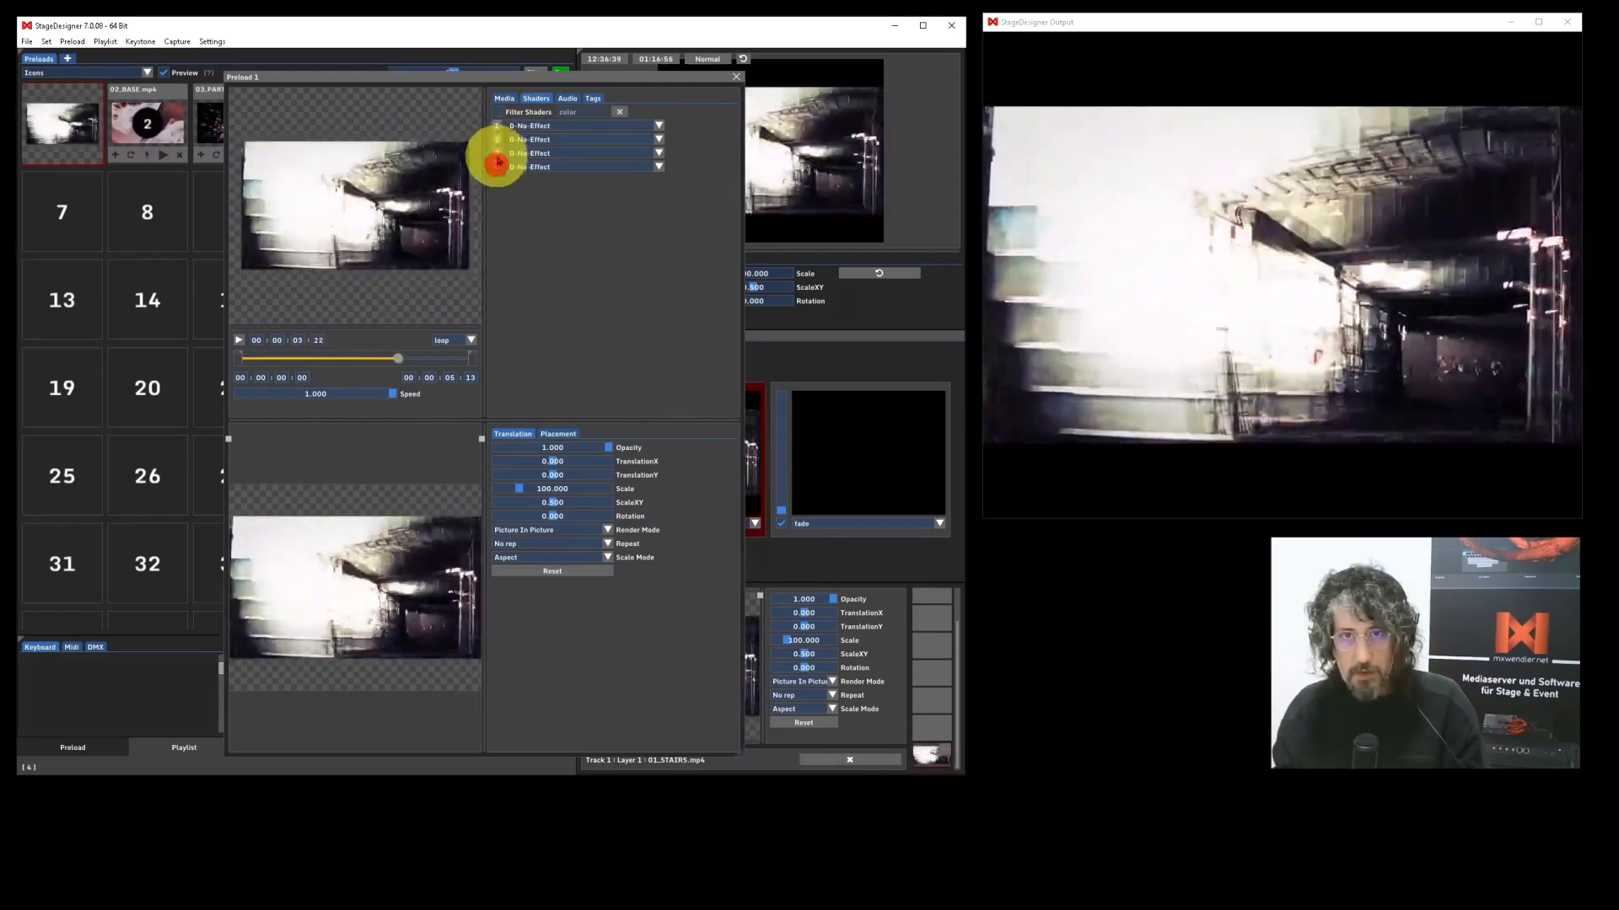
{"action": "left_click", "coordinate": [658, 126]}
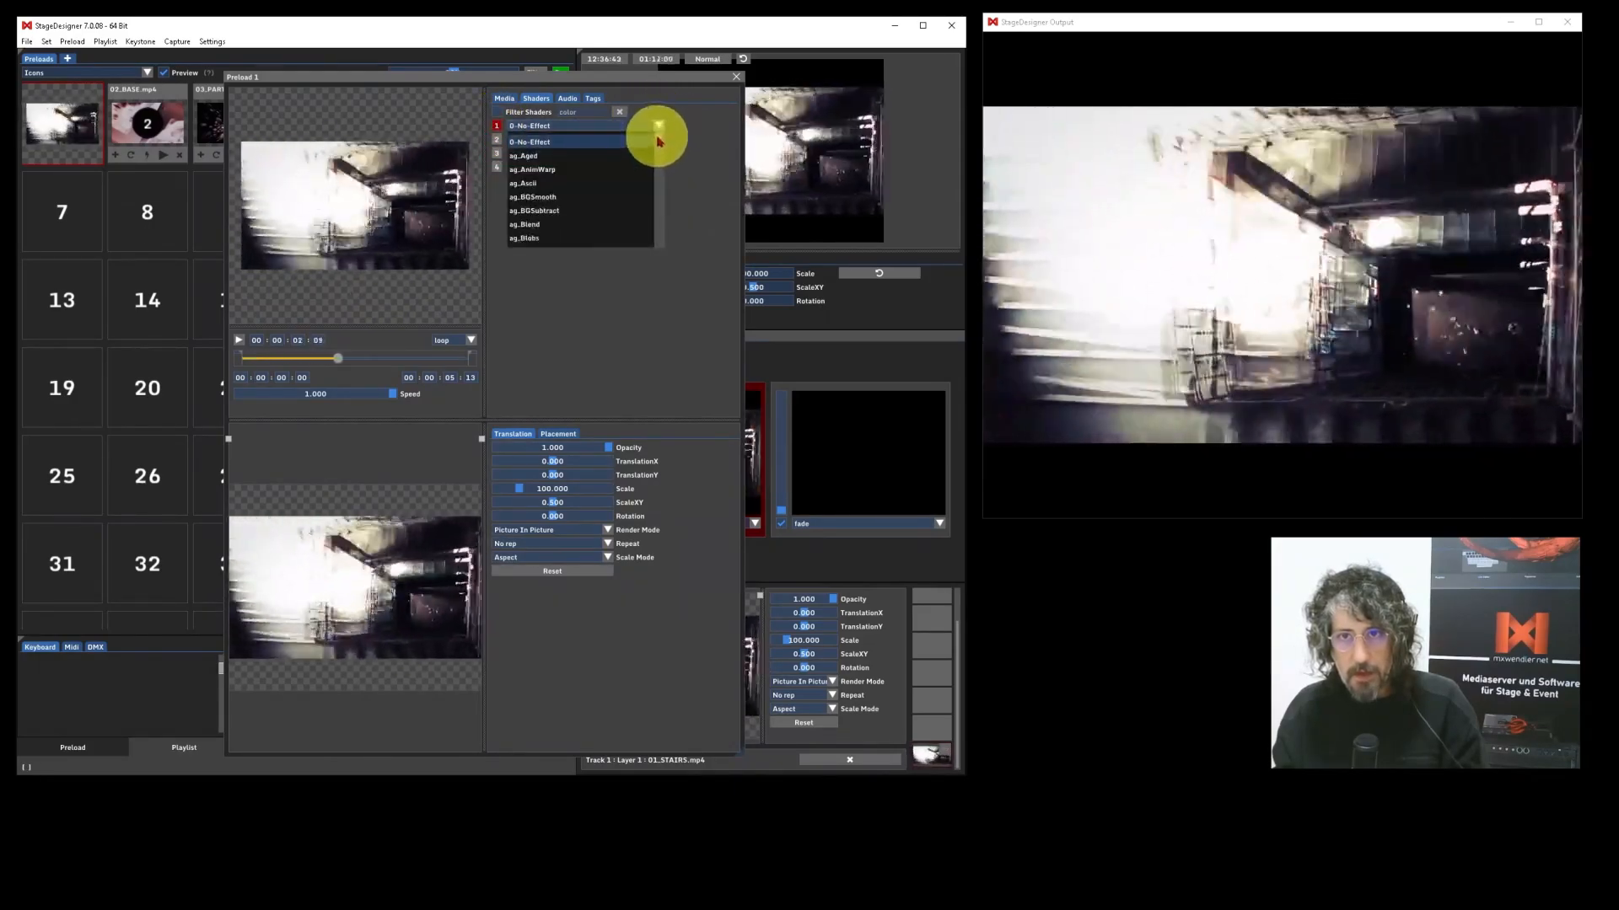
{"action": "left_click_drag", "start_coordinate": [658, 140], "coordinate": [657, 215]}
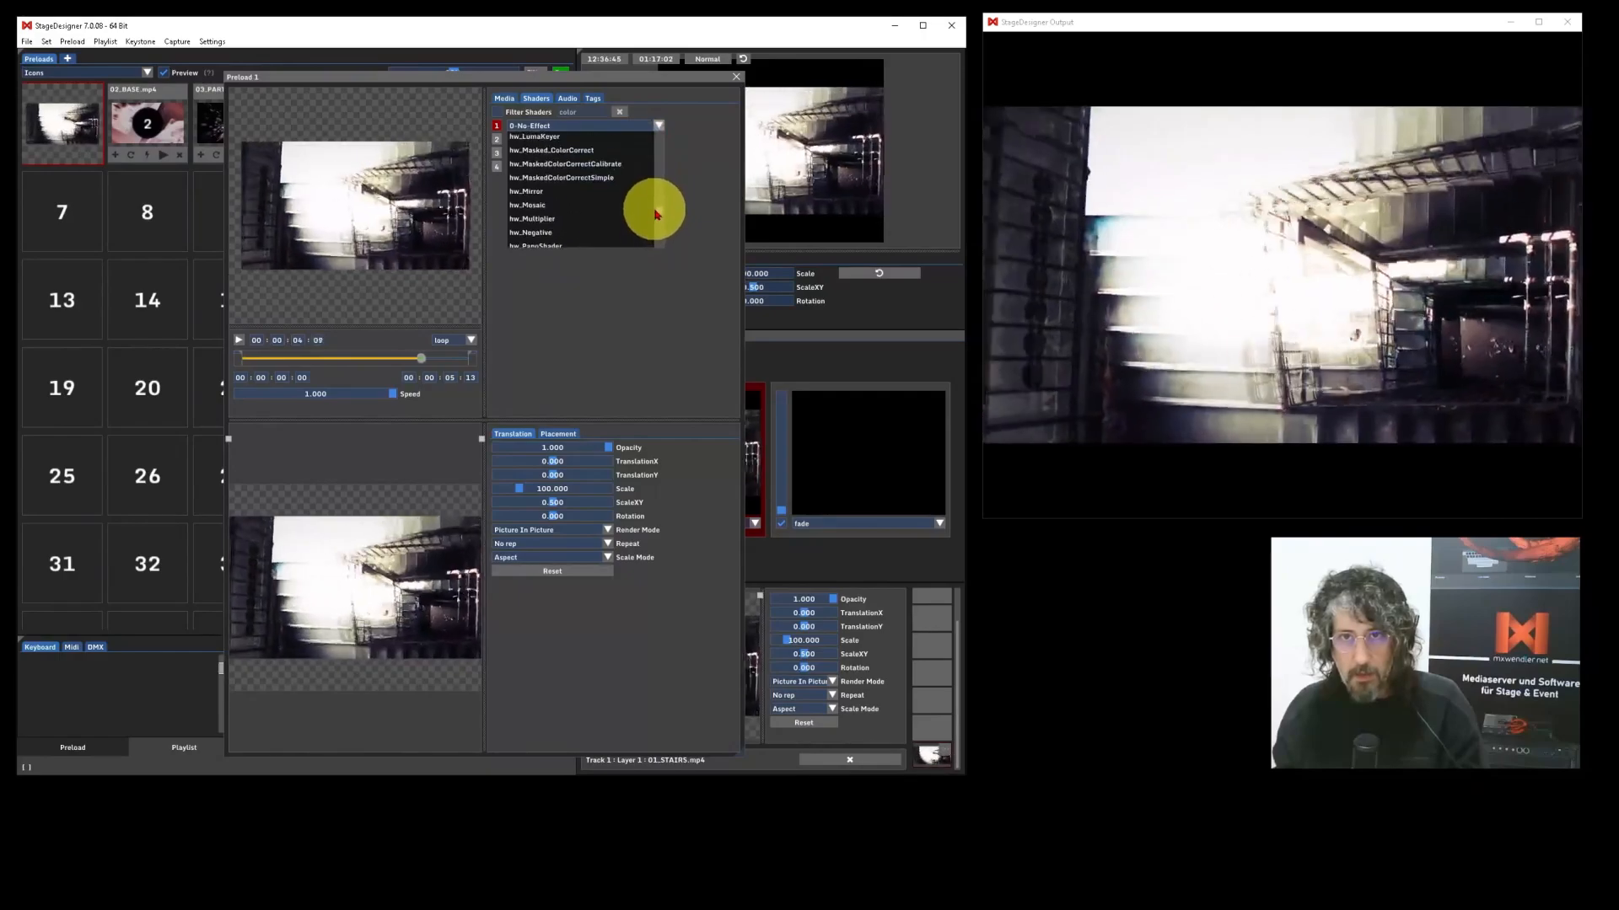
{"action": "left_click", "coordinate": [571, 157]}
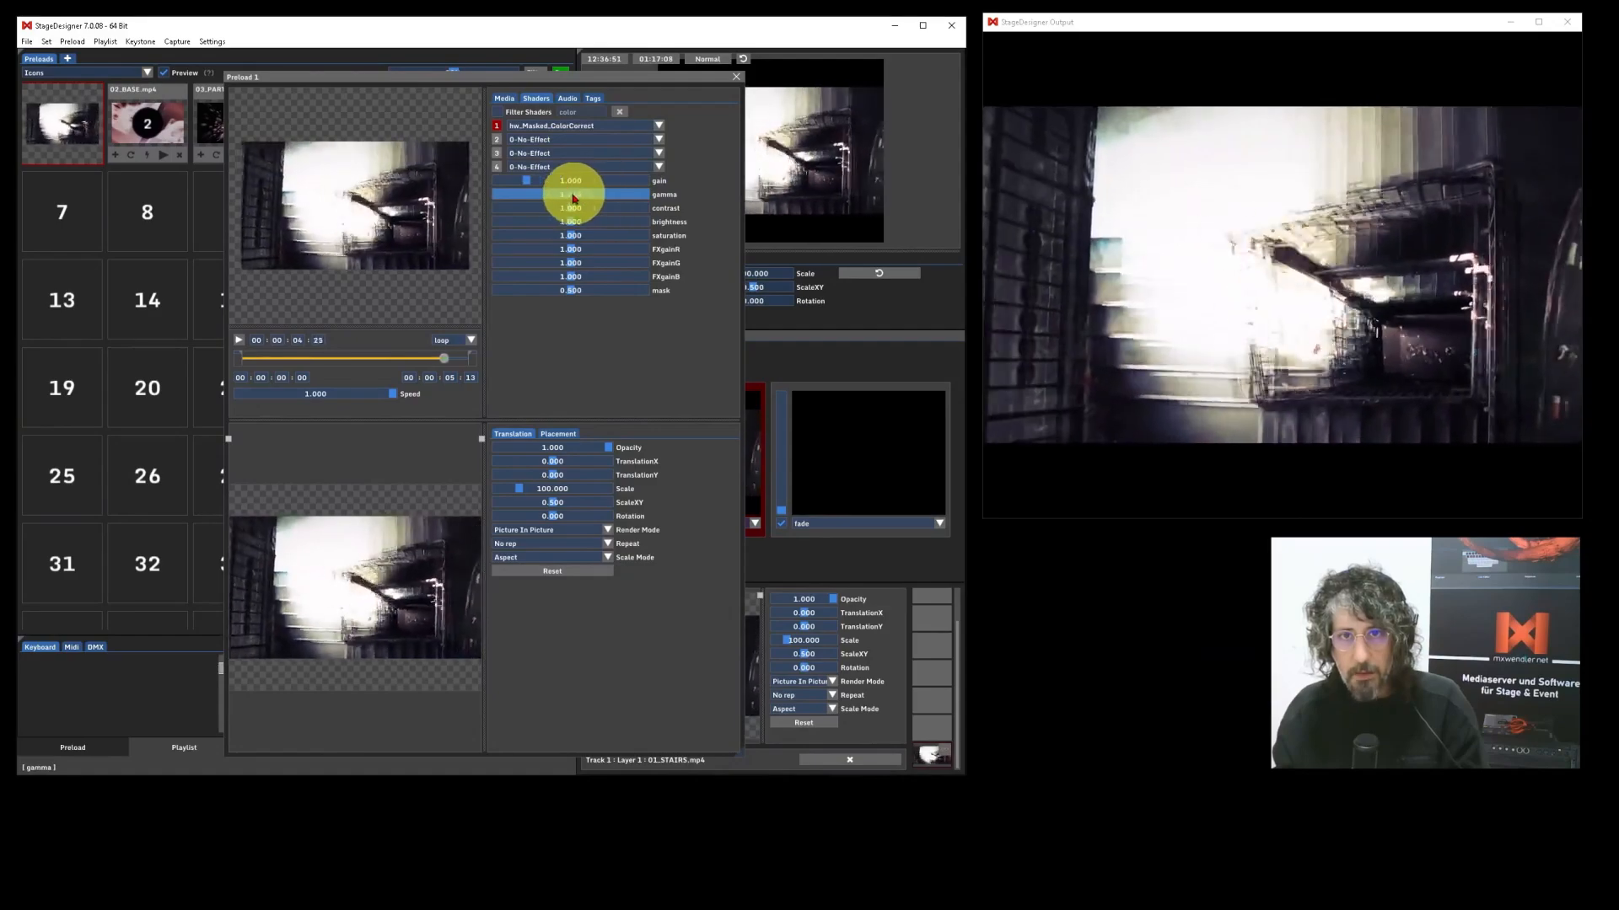
{"action": "left_click_drag", "start_coordinate": [574, 198], "coordinate": [582, 290]}
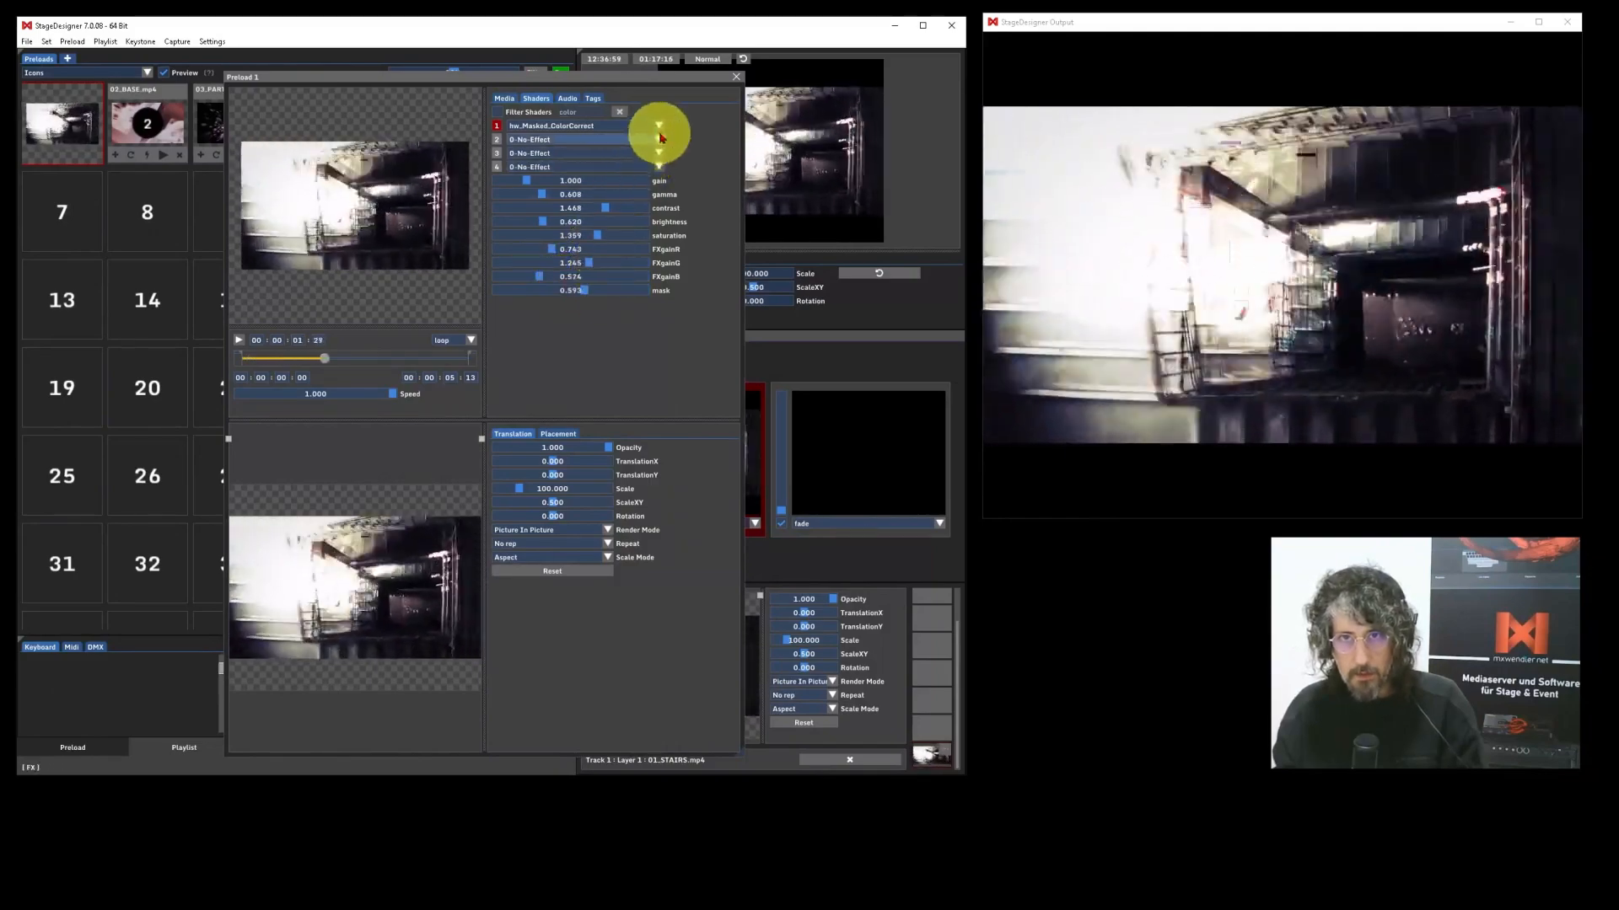
Add the ag_Glass2 shader to preload 1's second slot with Master at about 0.83, and close the preload editor
{"action": "left_click", "coordinate": [496, 140]}
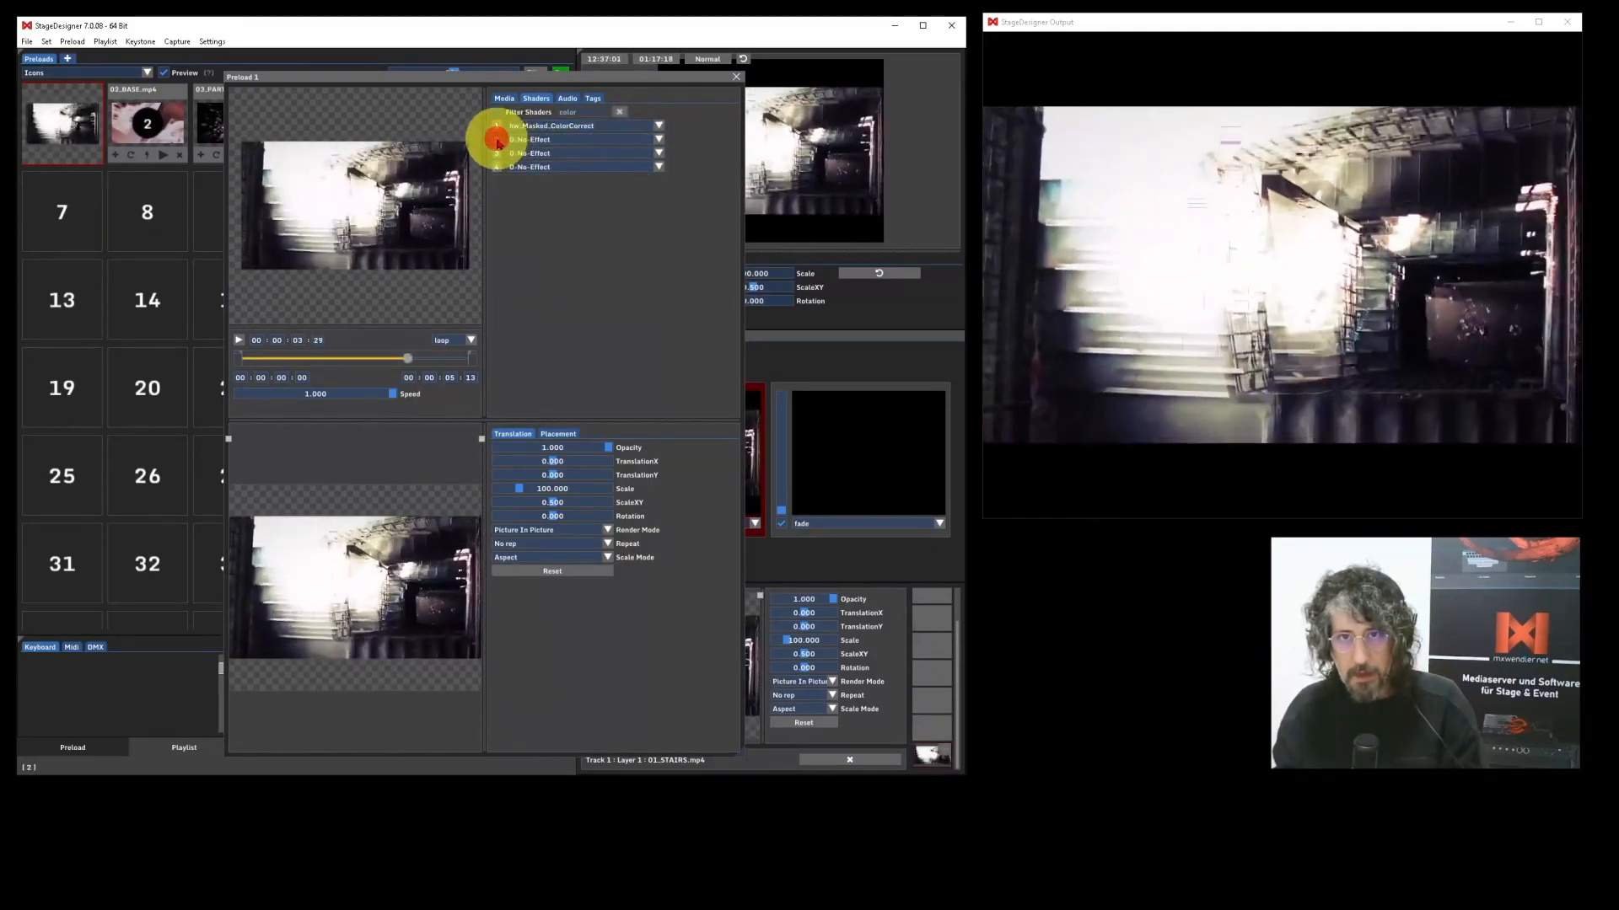
{"action": "left_click", "coordinate": [657, 139]}
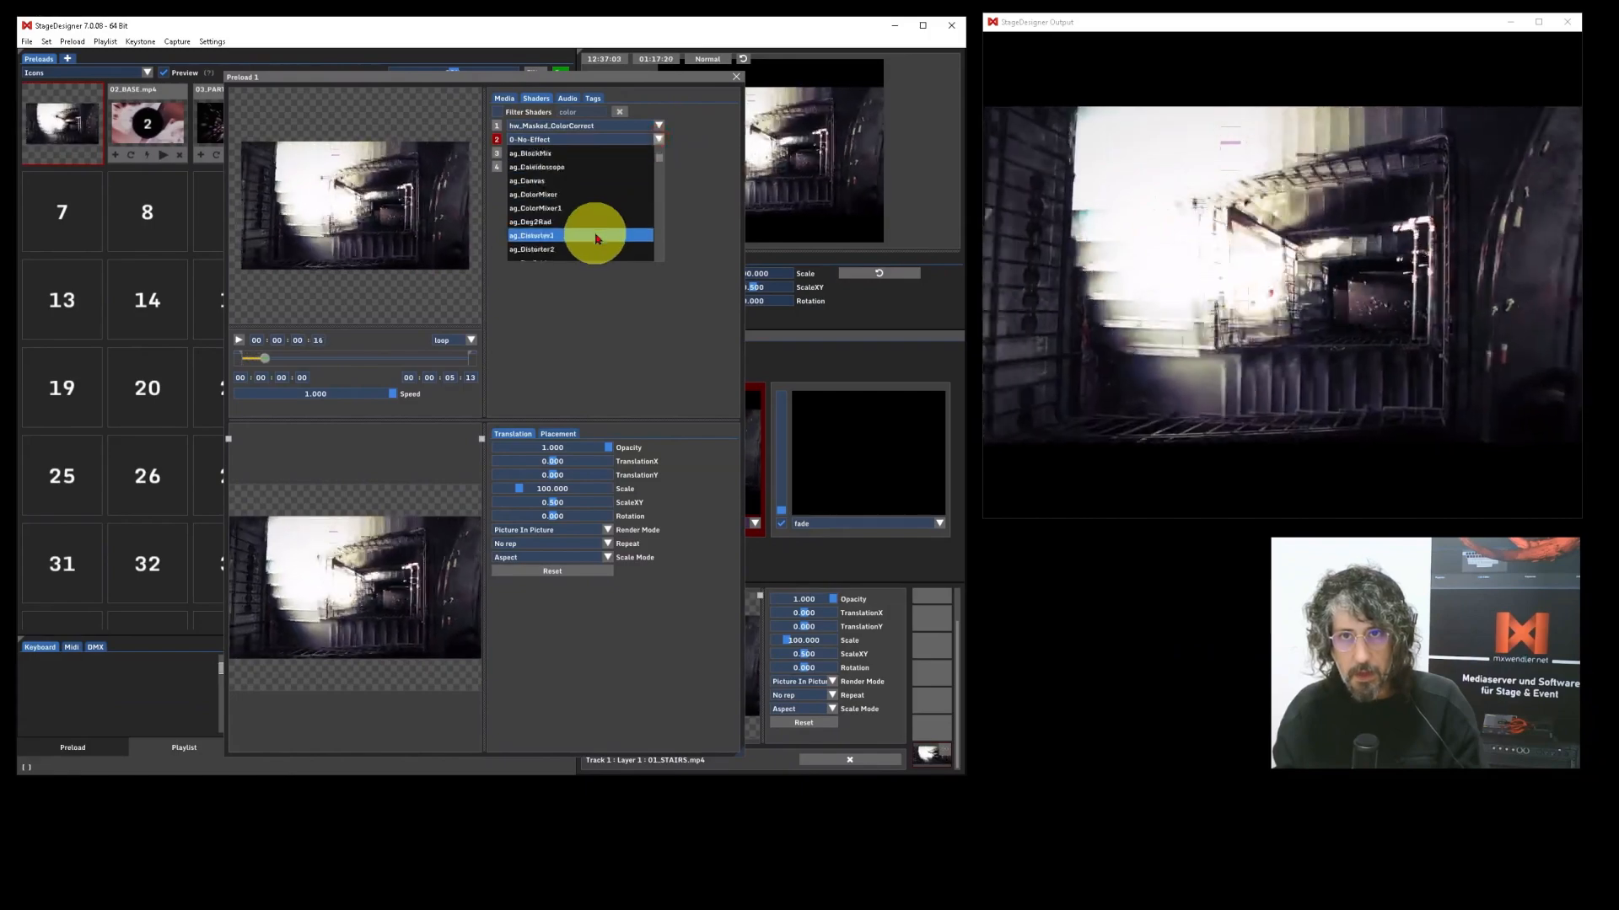
{"action": "scroll", "coordinate": [568, 188], "scroll_direction": "down", "scroll_amount": 2}
{"action": "left_click", "coordinate": [560, 188]}
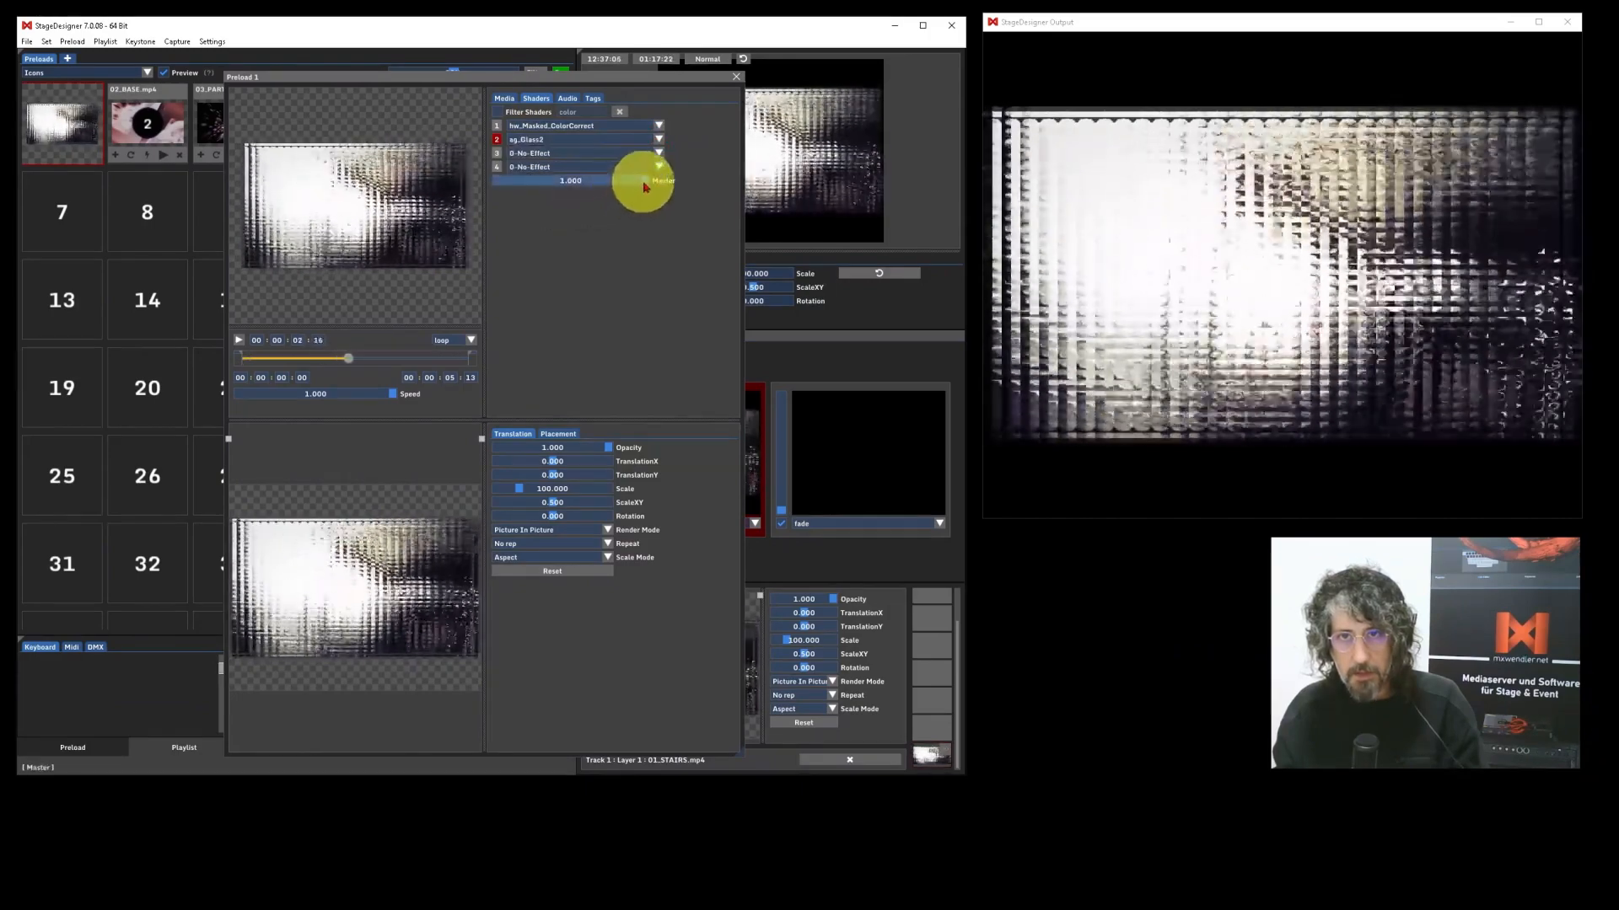
{"action": "mouse_move", "coordinate": [646, 187]}
{"action": "left_mouse_down"}
{"action": "mouse_move", "coordinate": [567, 181]}
{"action": "mouse_move", "coordinate": [623, 182]}
{"action": "left_mouse_up"}
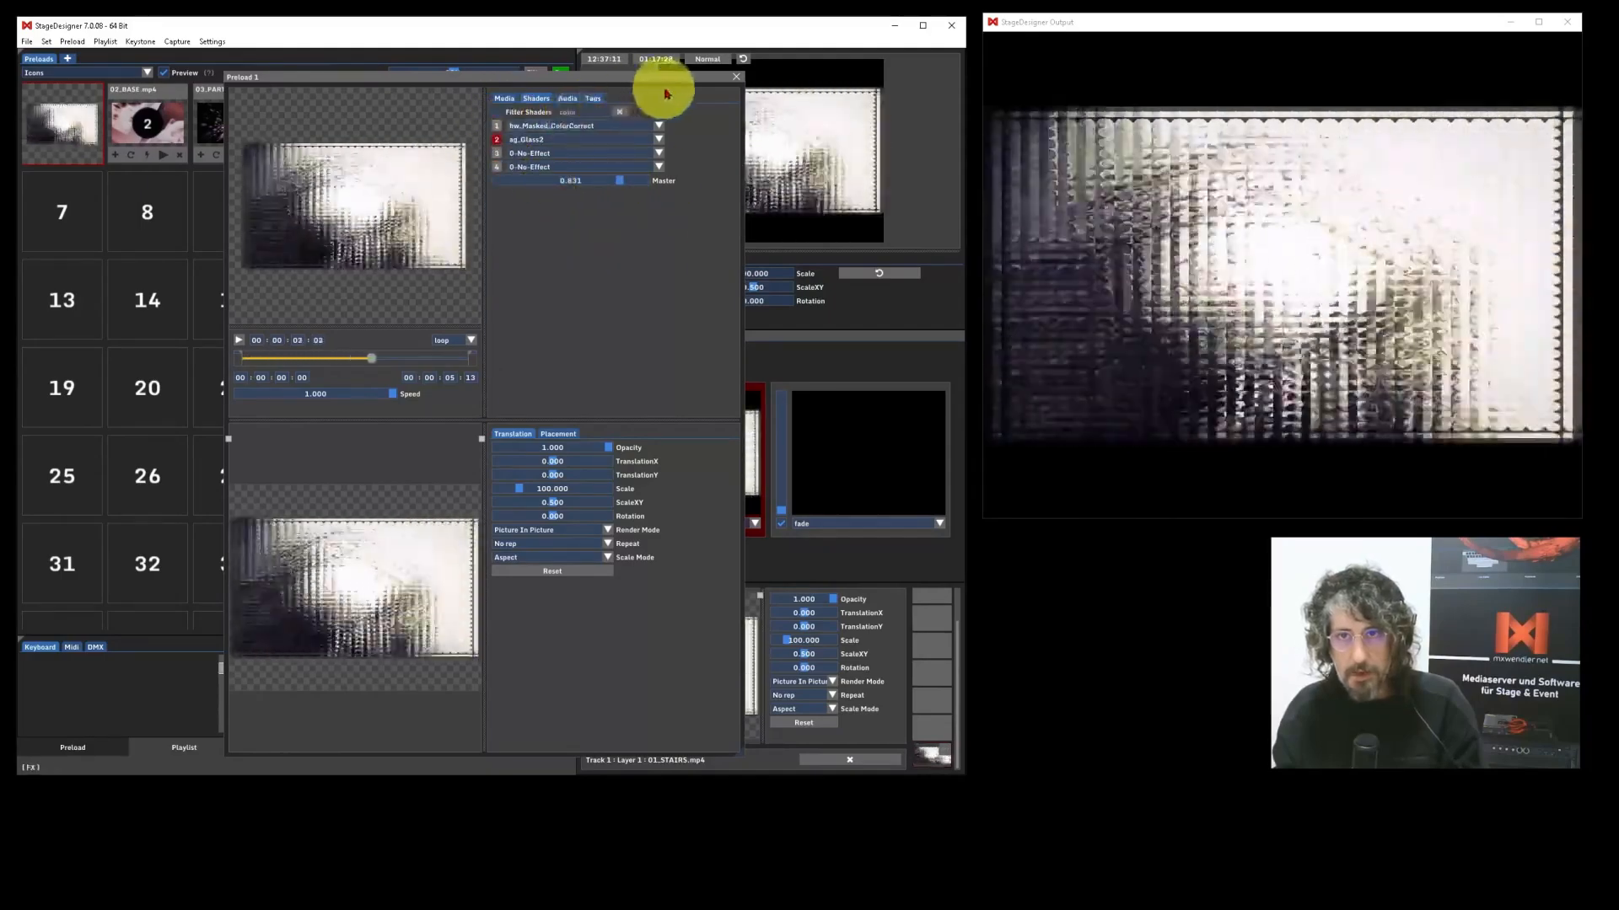
{"action": "left_click", "coordinate": [735, 78]}
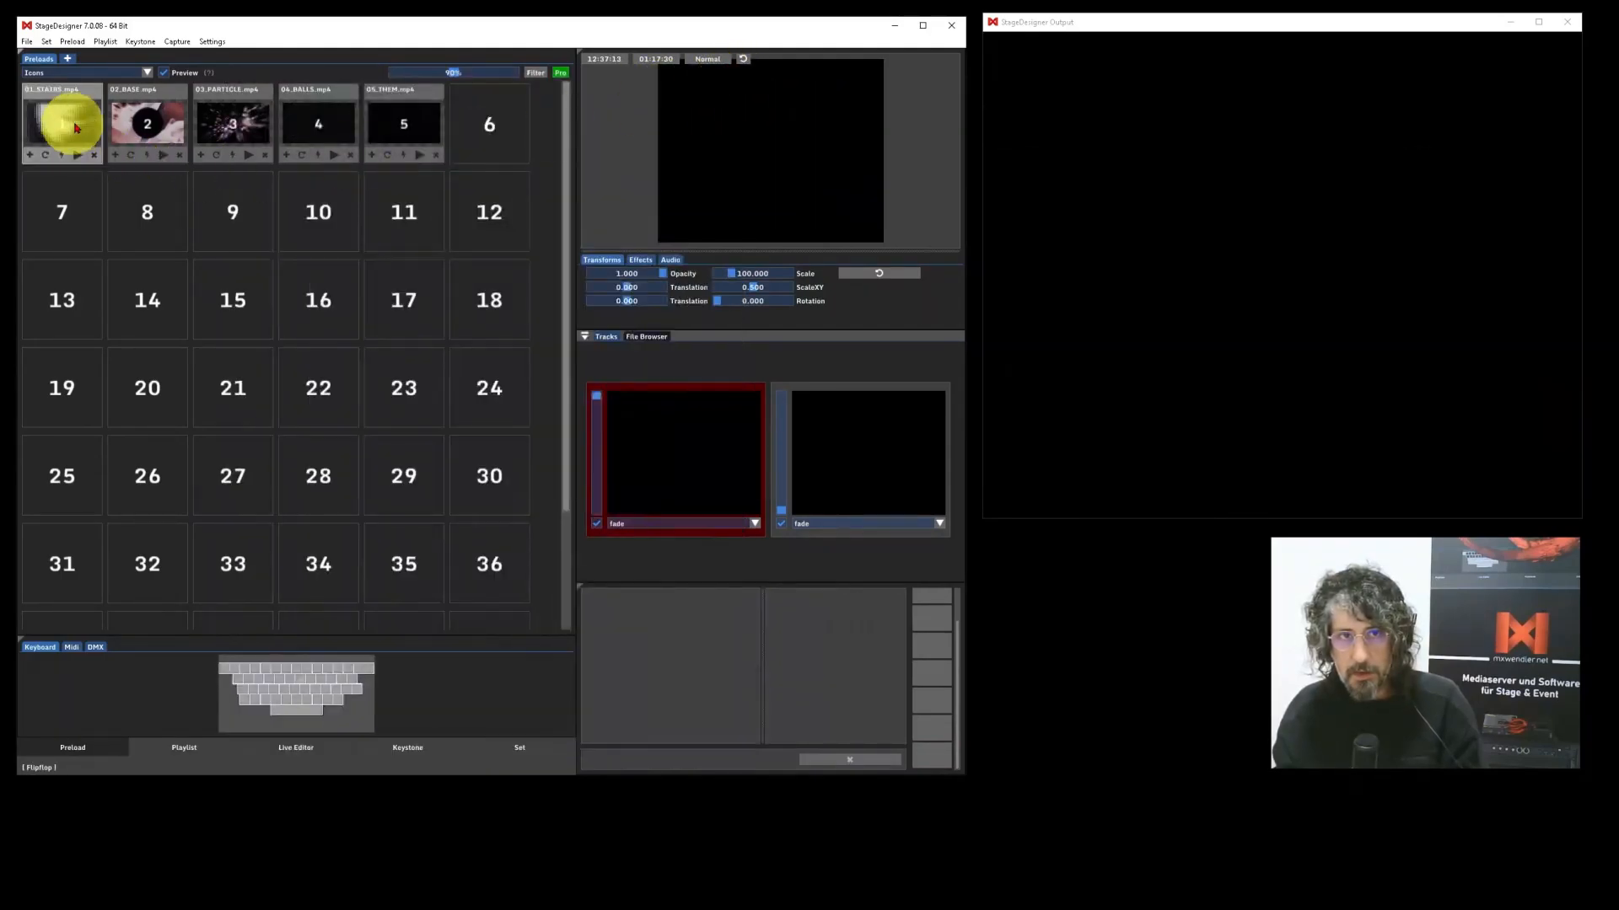
Play preload 1 and expand the settings of the 01_STAIRS.mp4 node in the live editor
{"action": "left_click", "coordinate": [76, 157]}
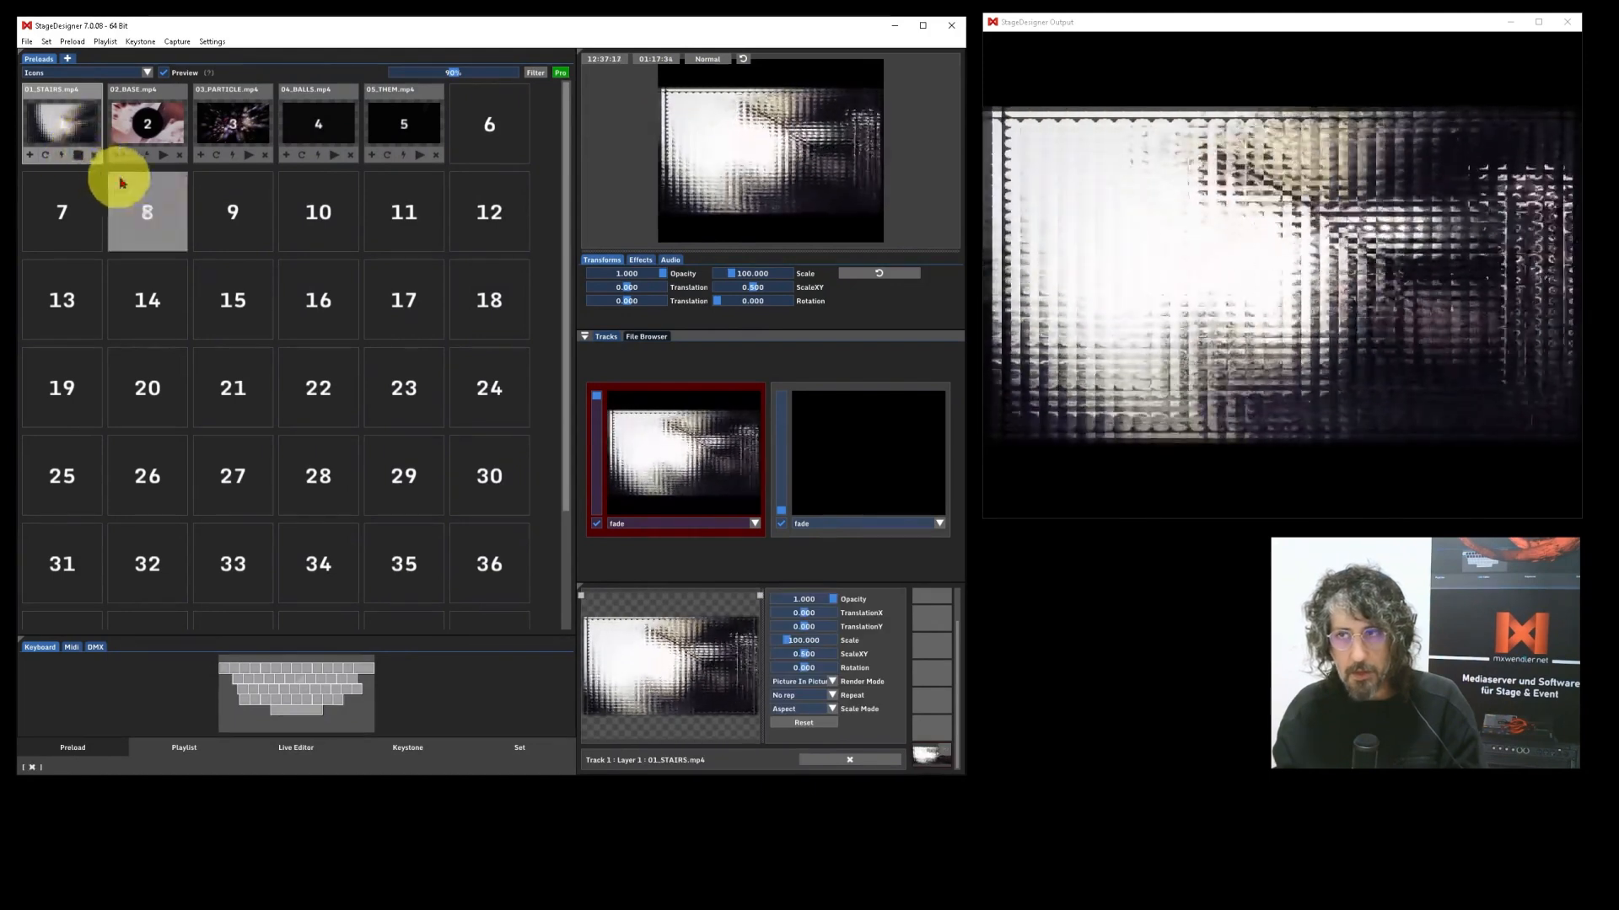
{"action": "left_click", "coordinate": [305, 750]}
{"action": "left_click_drag", "start_coordinate": [360, 658], "coordinate": [191, 409]}
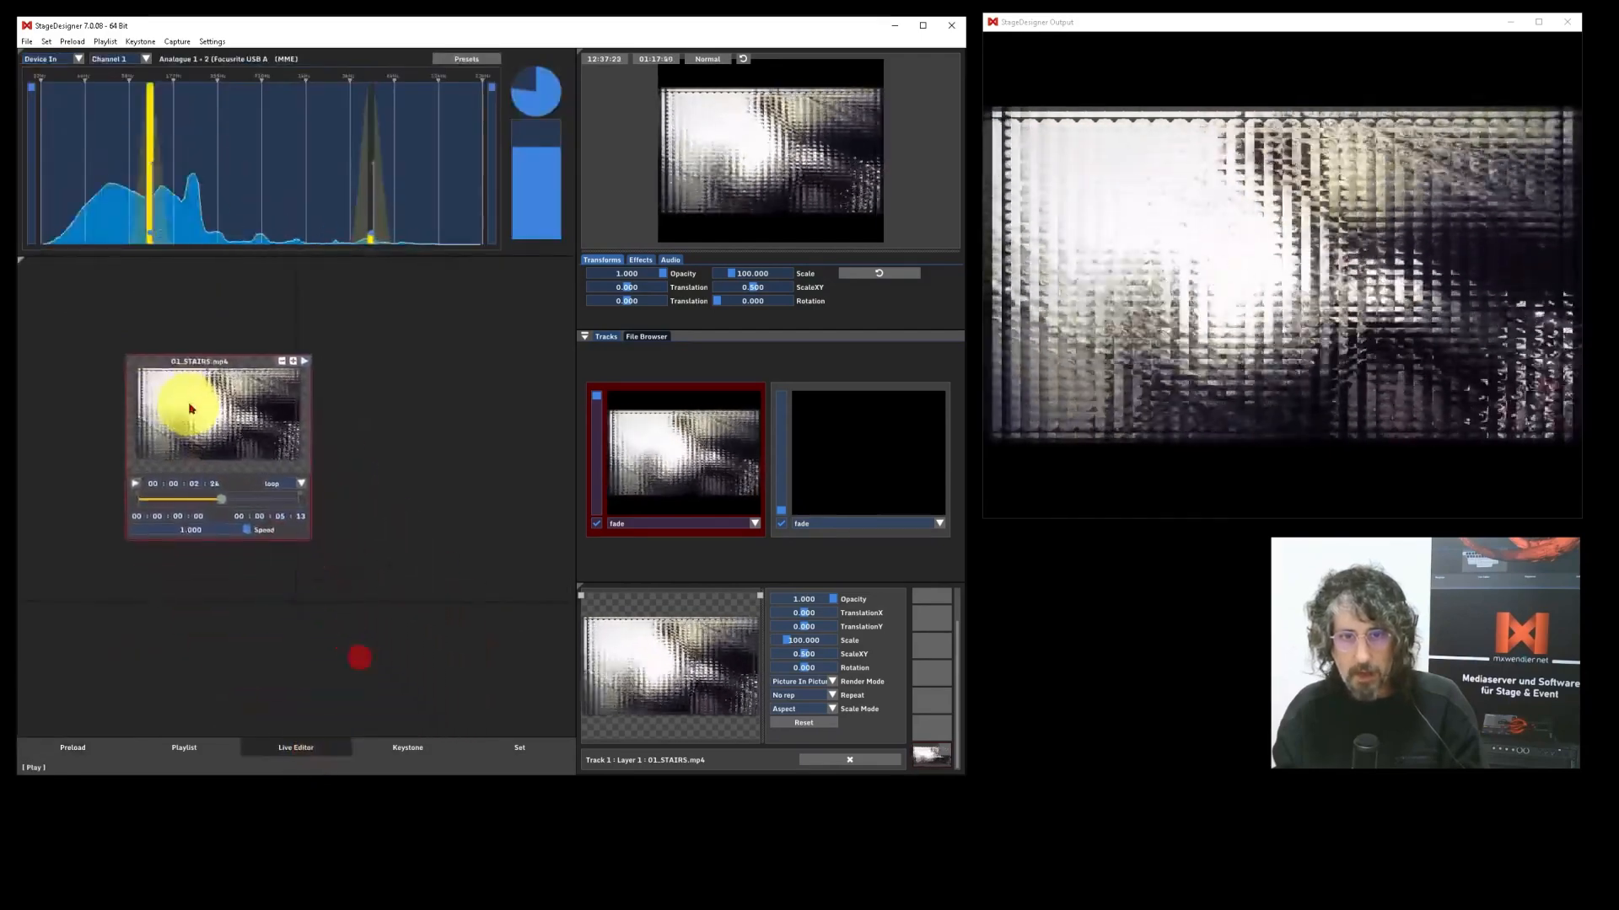
{"action": "left_click", "coordinate": [304, 360]}
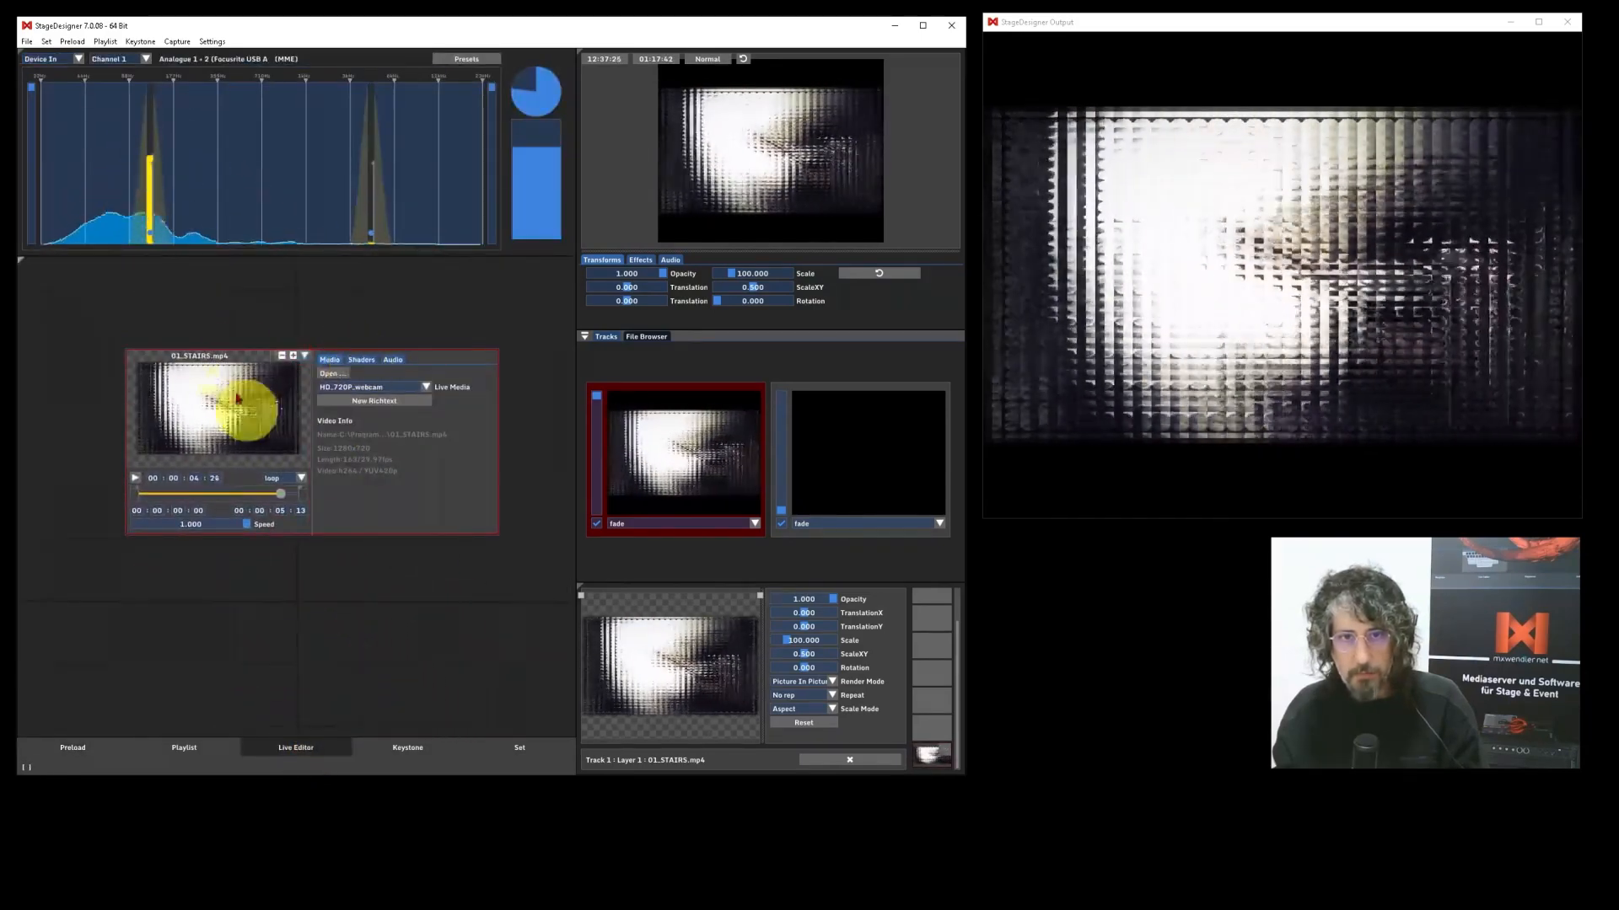
{"action": "mouse_move", "coordinate": [188, 404]}
{"action": "left_mouse_down"}
{"action": "mouse_move", "coordinate": [206, 405]}
{"action": "mouse_move", "coordinate": [204, 389]}
{"action": "left_mouse_up"}
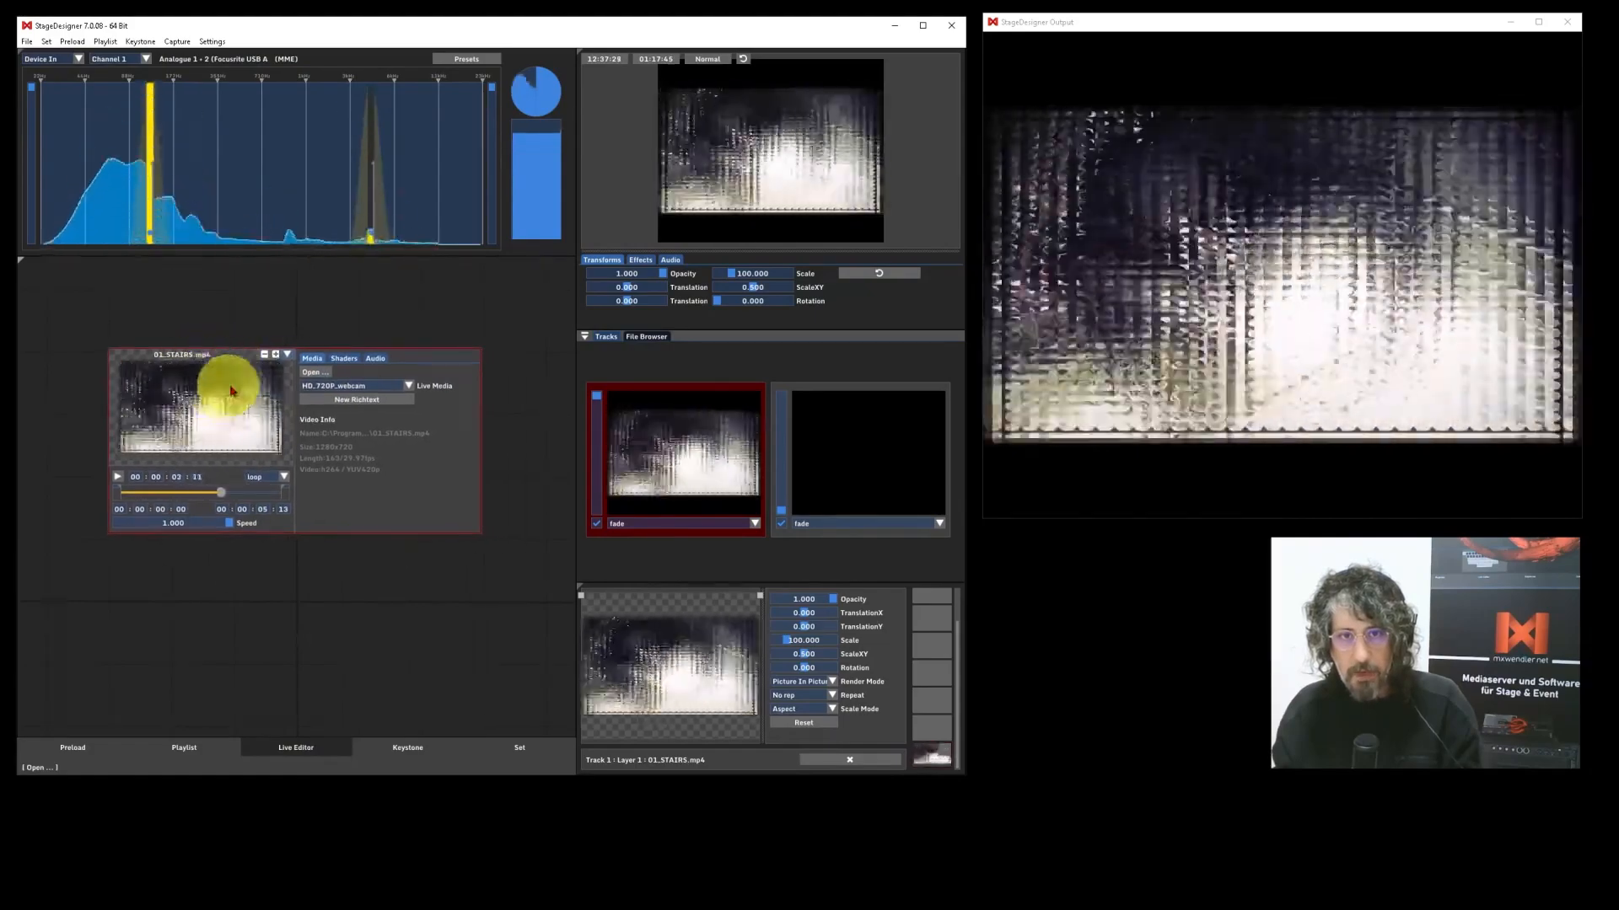
Assign the ag_BGSmooth shader to the third slot of the live 01_STAIRS.mp4 node
{"action": "left_click", "coordinate": [344, 358]}
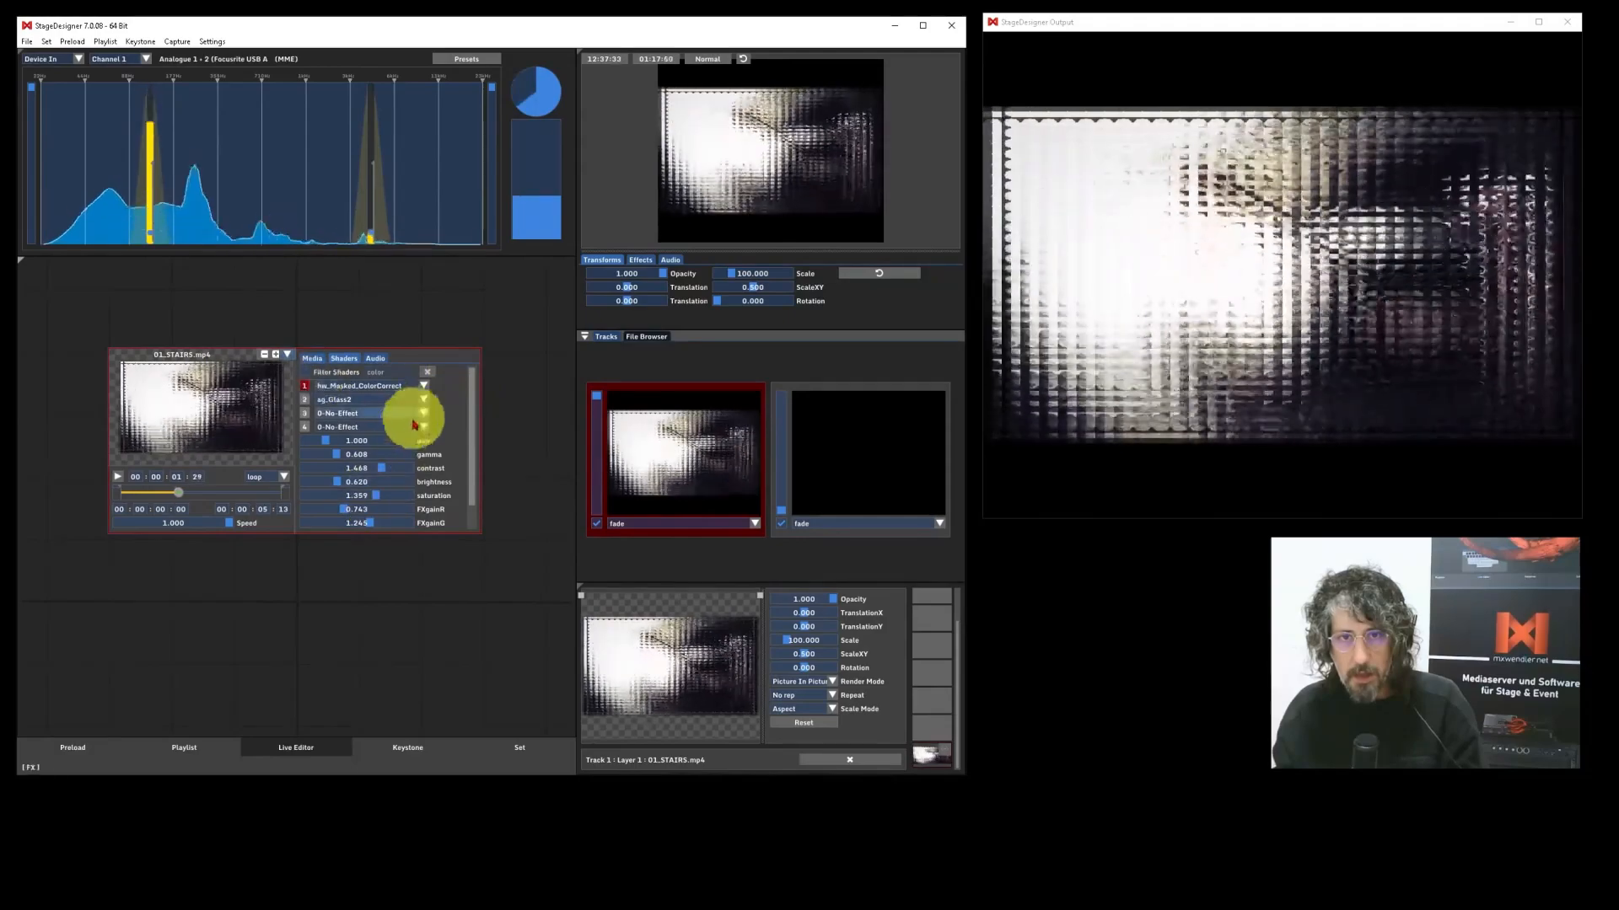
{"action": "left_click", "coordinate": [424, 413]}
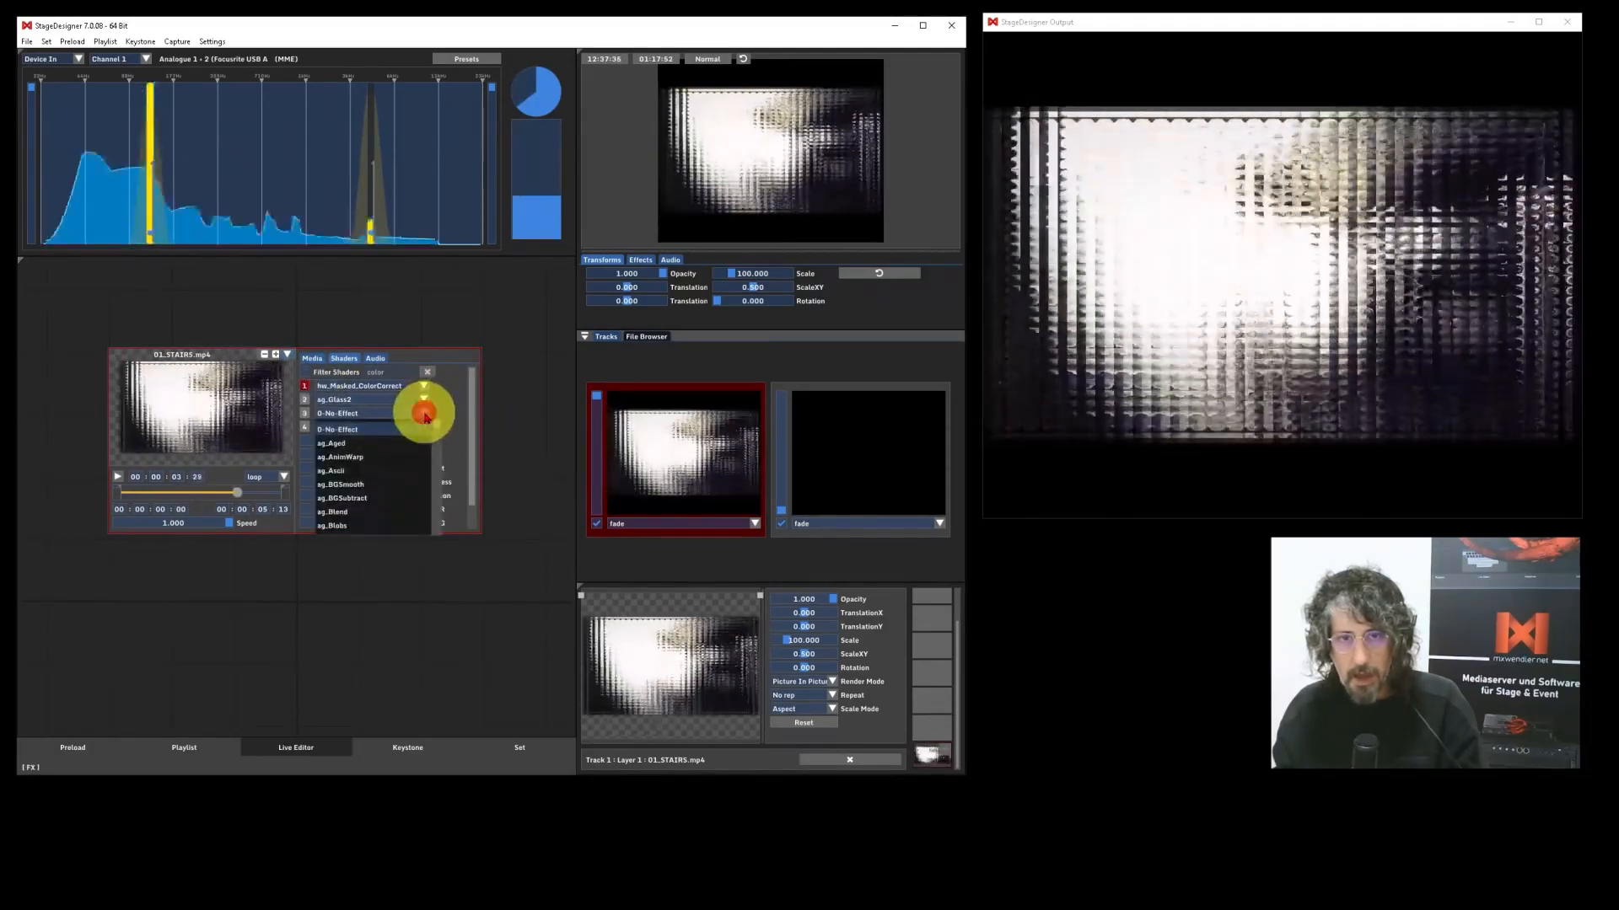
{"action": "left_click", "coordinate": [362, 477]}
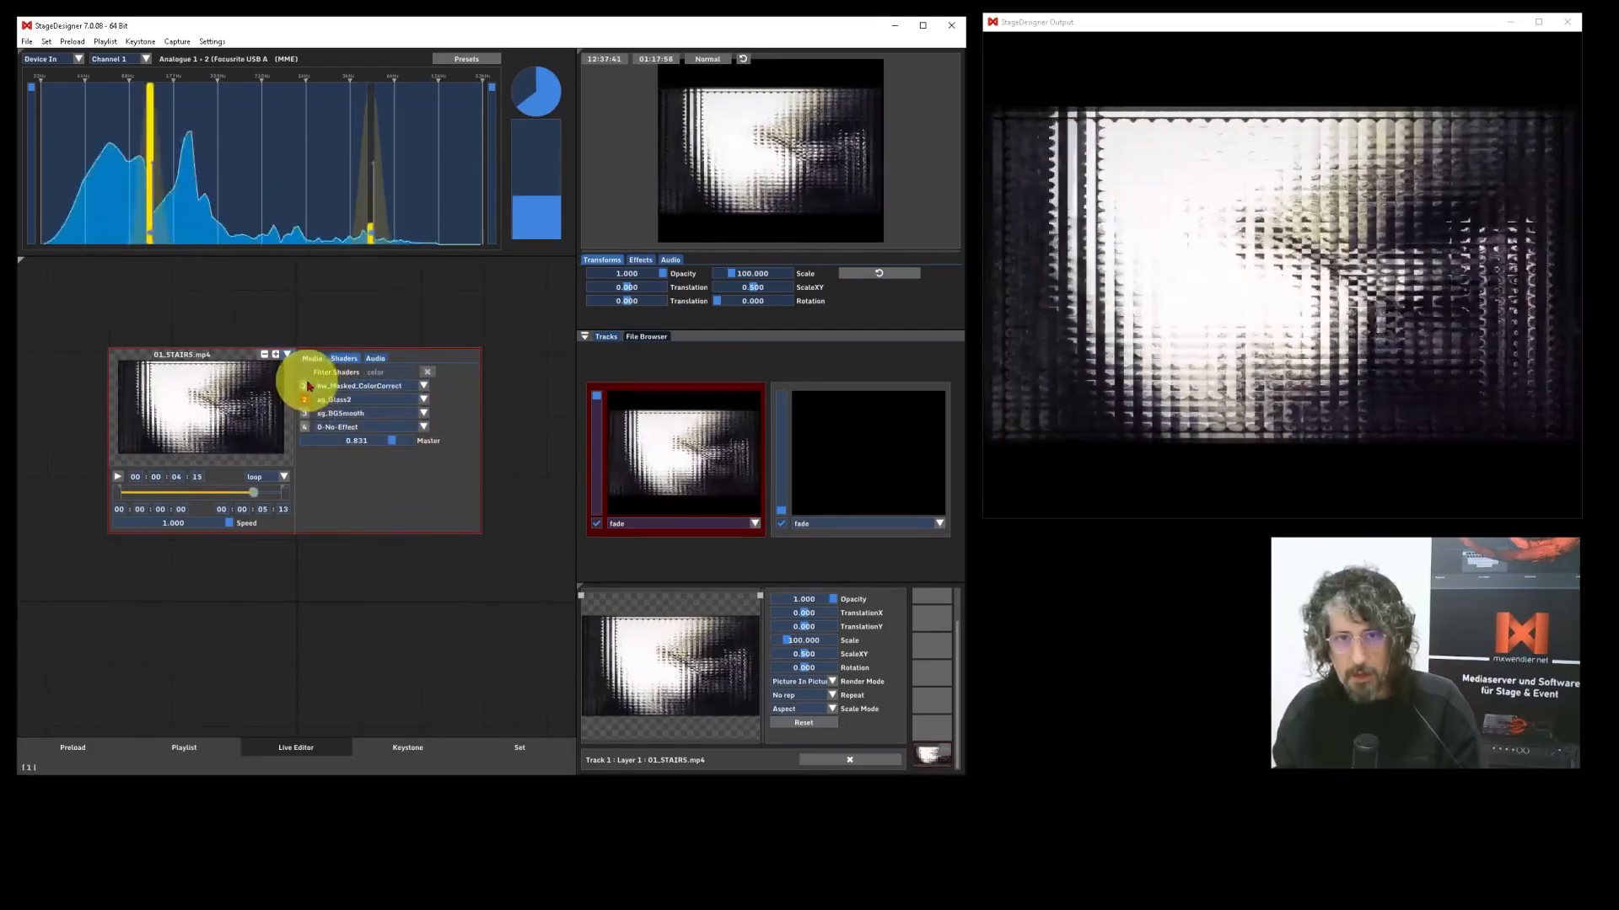
Remove the color correction shader from the live node's first slot by setting it to 0-No-Effect
{"action": "left_click", "coordinate": [309, 386]}
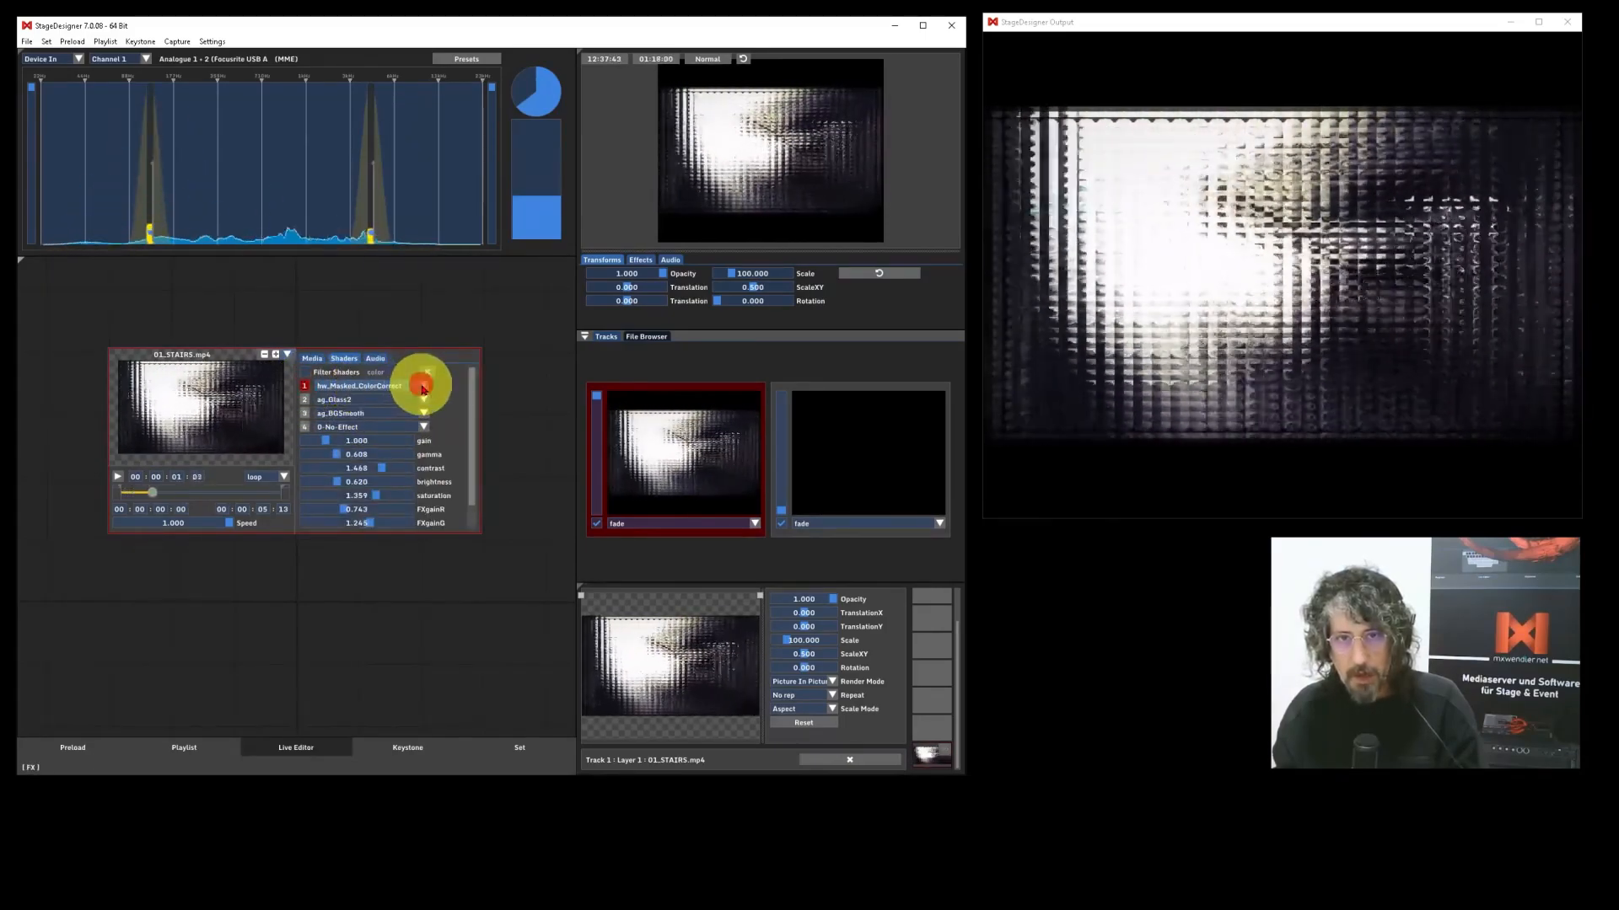
{"action": "left_click", "coordinate": [423, 387]}
{"action": "left_click_drag", "start_coordinate": [437, 472], "coordinate": [432, 388]}
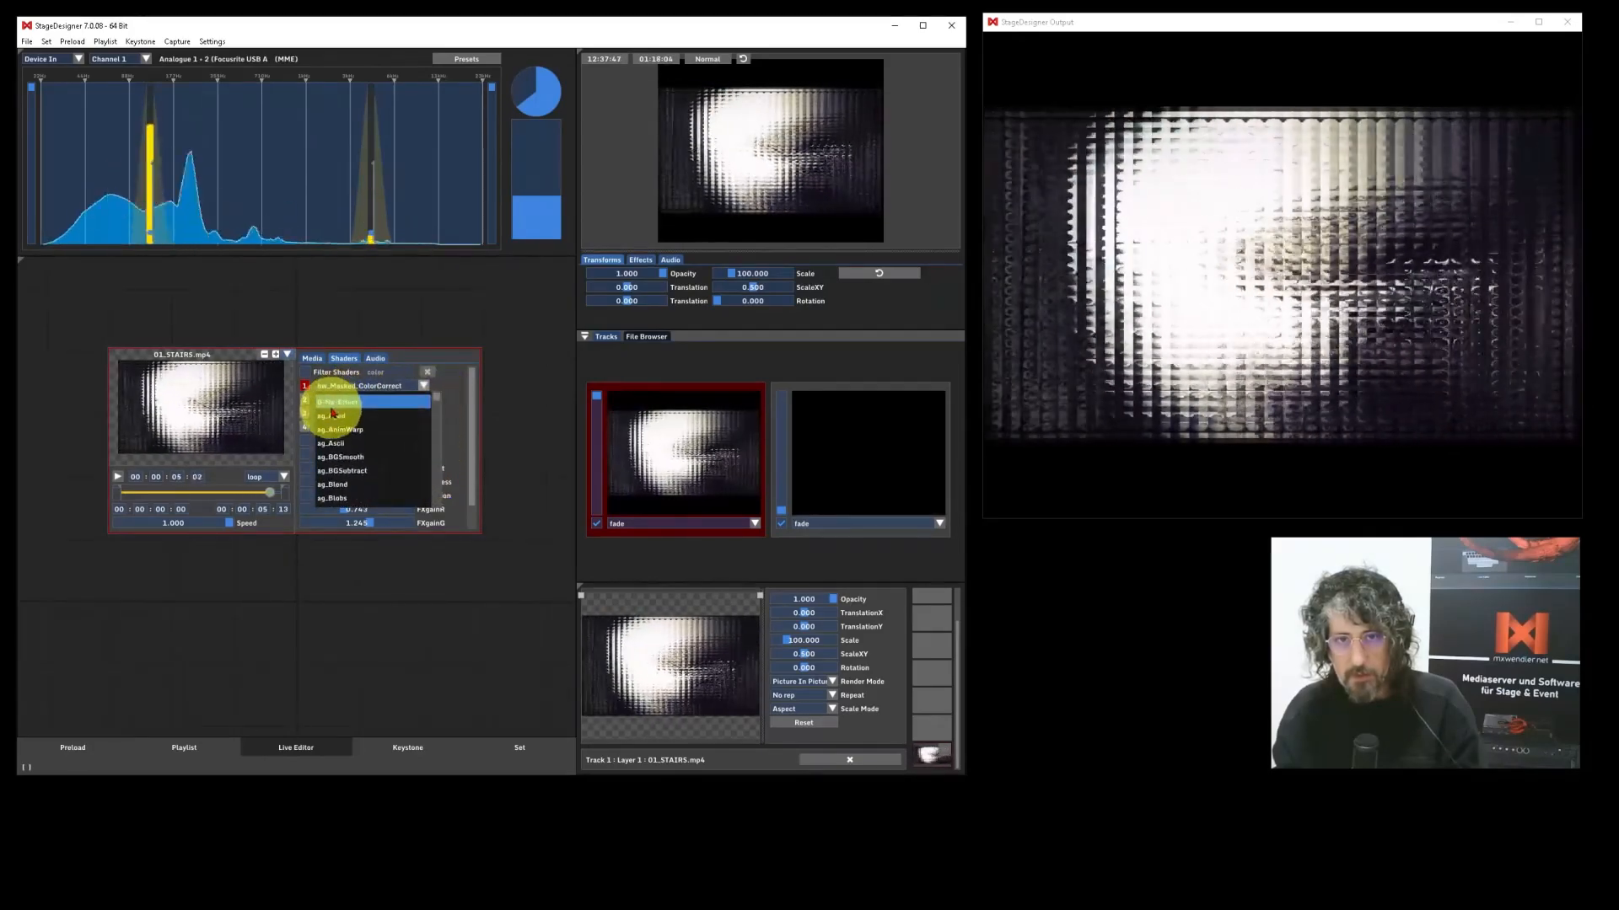
{"action": "left_click", "coordinate": [337, 404]}
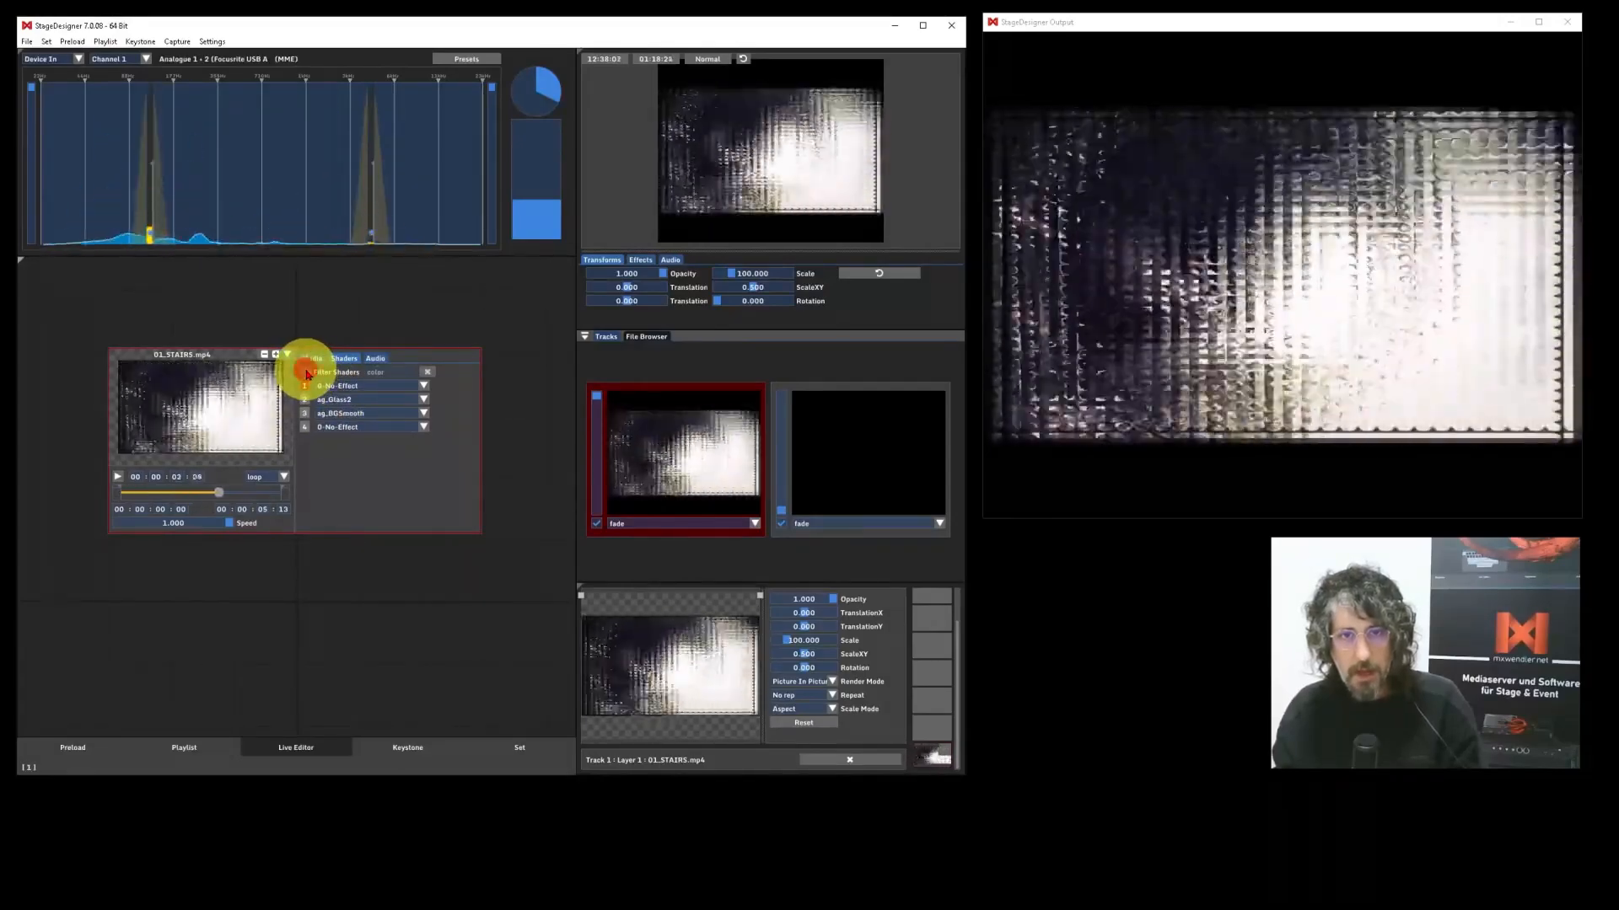
Filter the shader list by "color" and assign ms_Colorizing to the live node's first slot
{"action": "left_click", "coordinate": [306, 374]}
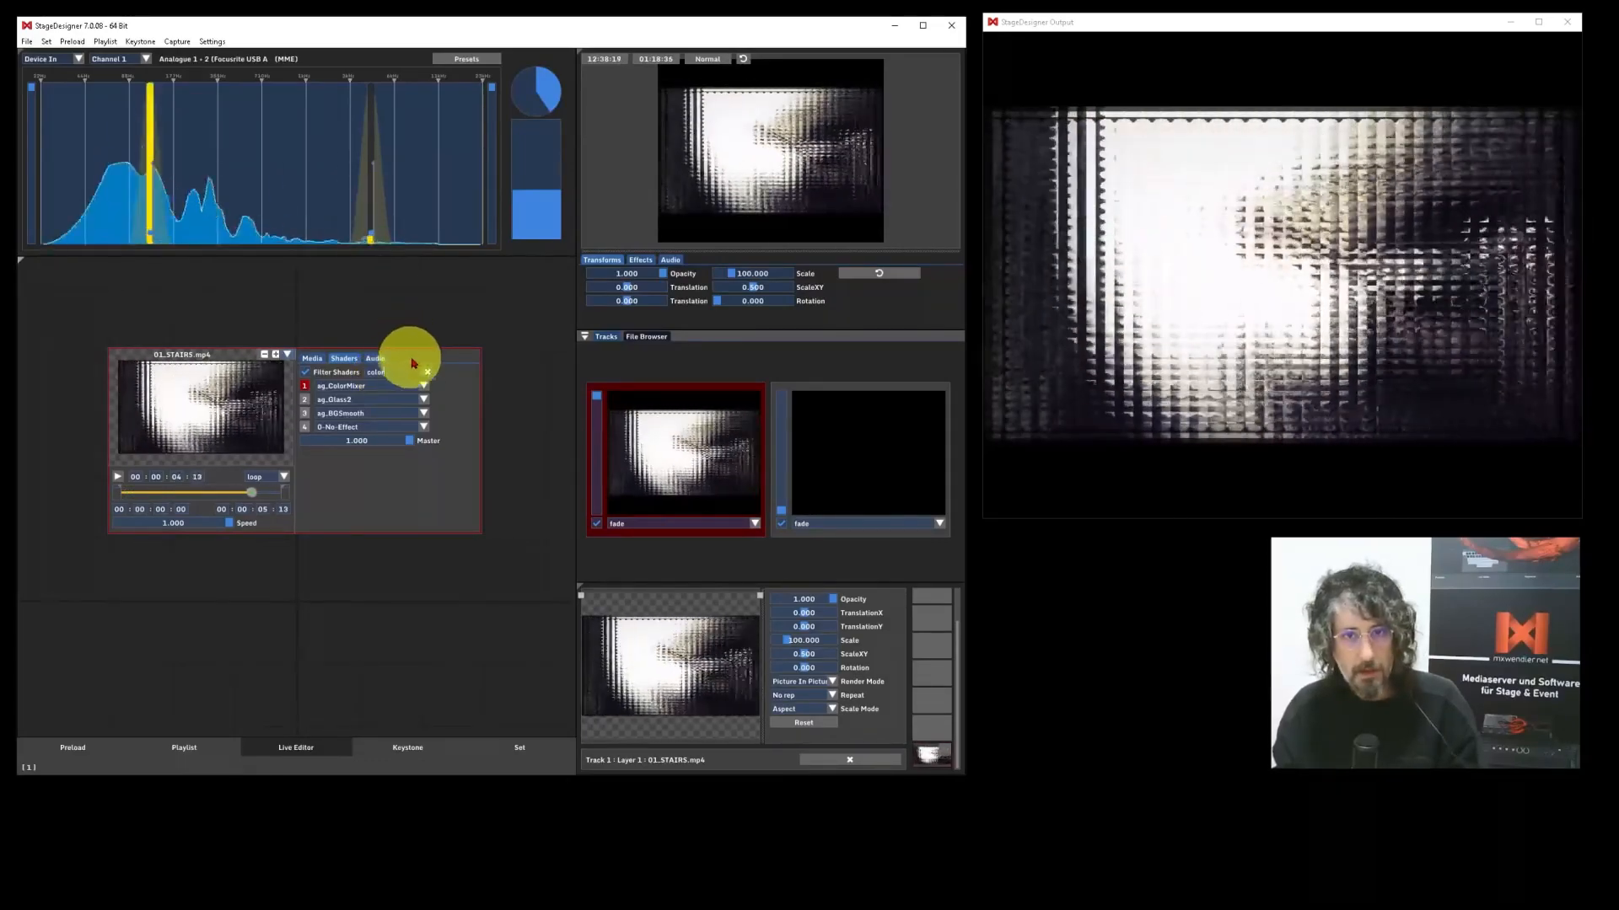
{"action": "left_click", "coordinate": [425, 387]}
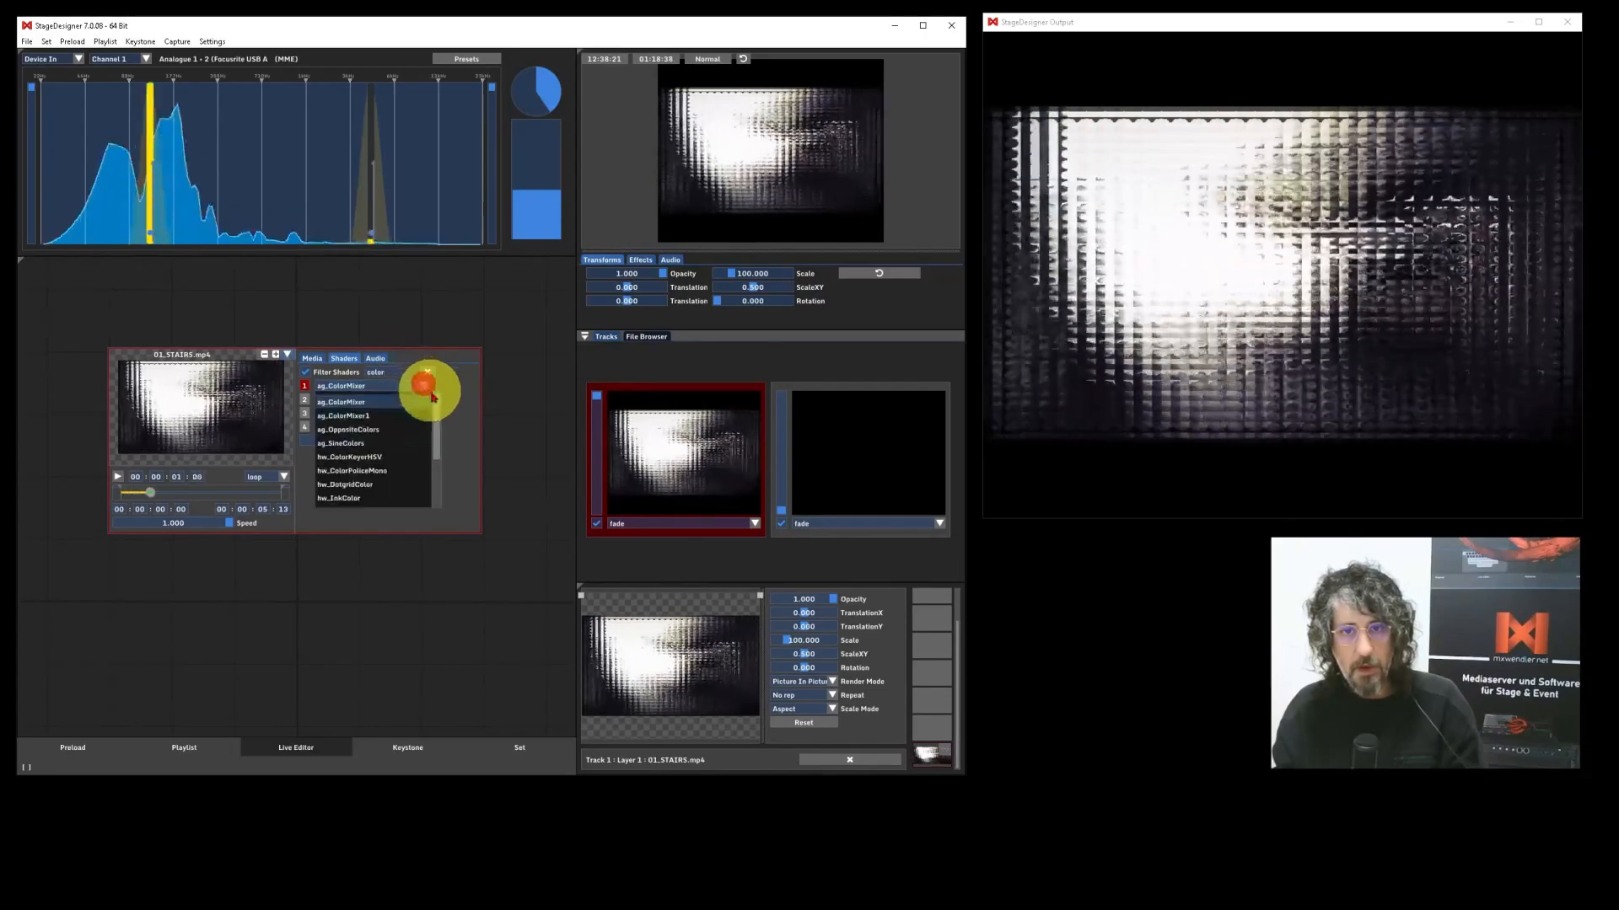
{"action": "left_click_drag", "start_coordinate": [438, 415], "coordinate": [440, 483]}
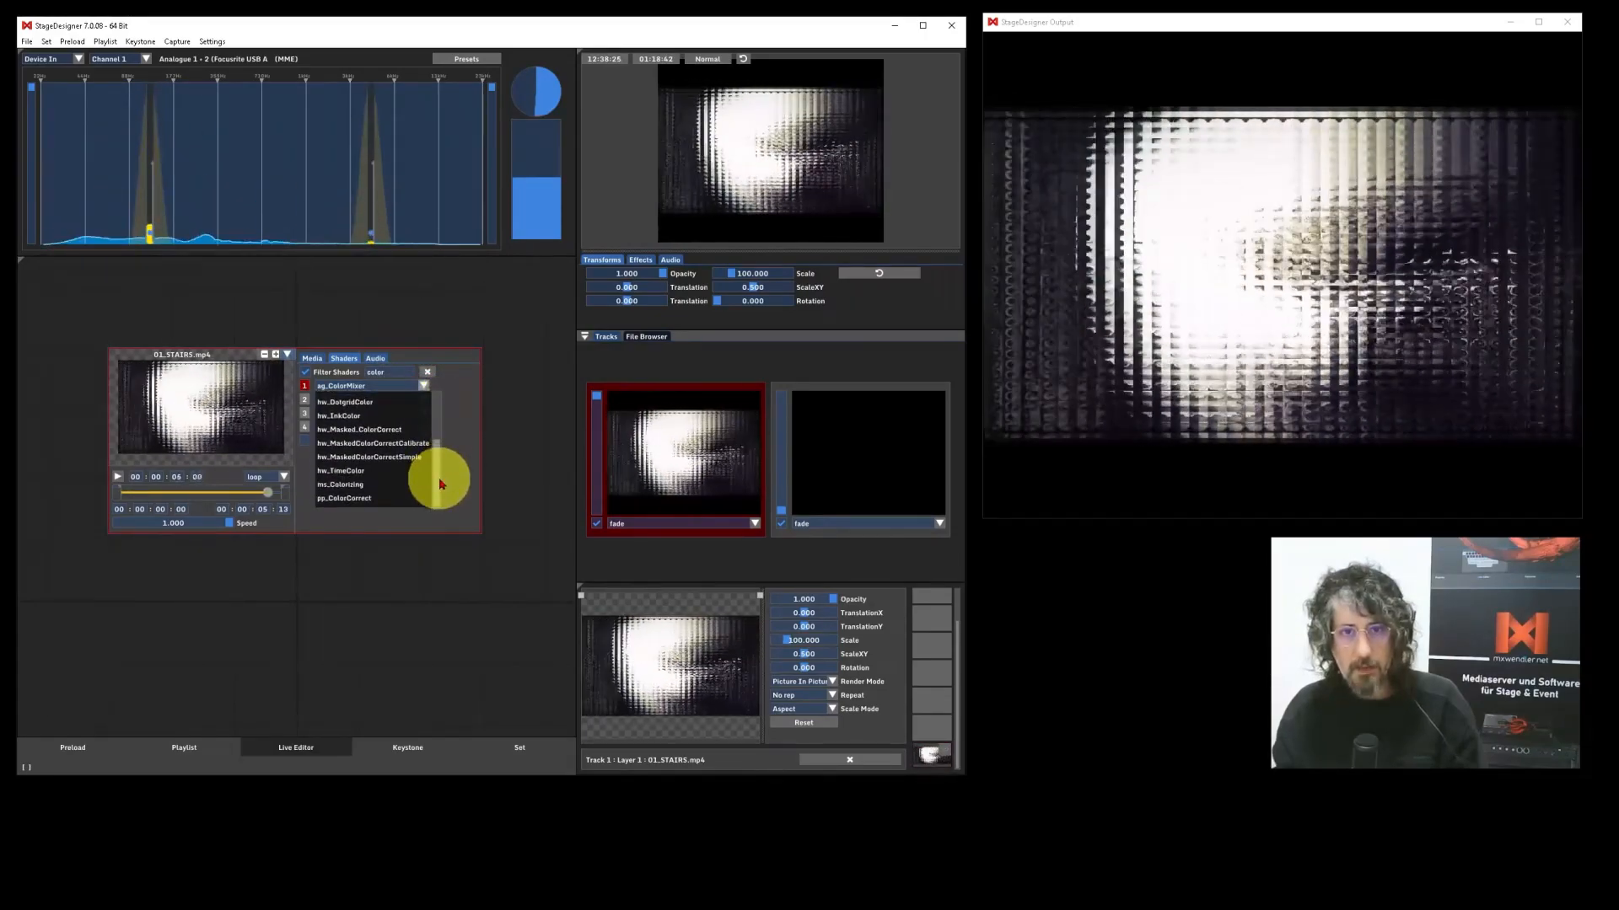
{"action": "left_click", "coordinate": [350, 483]}
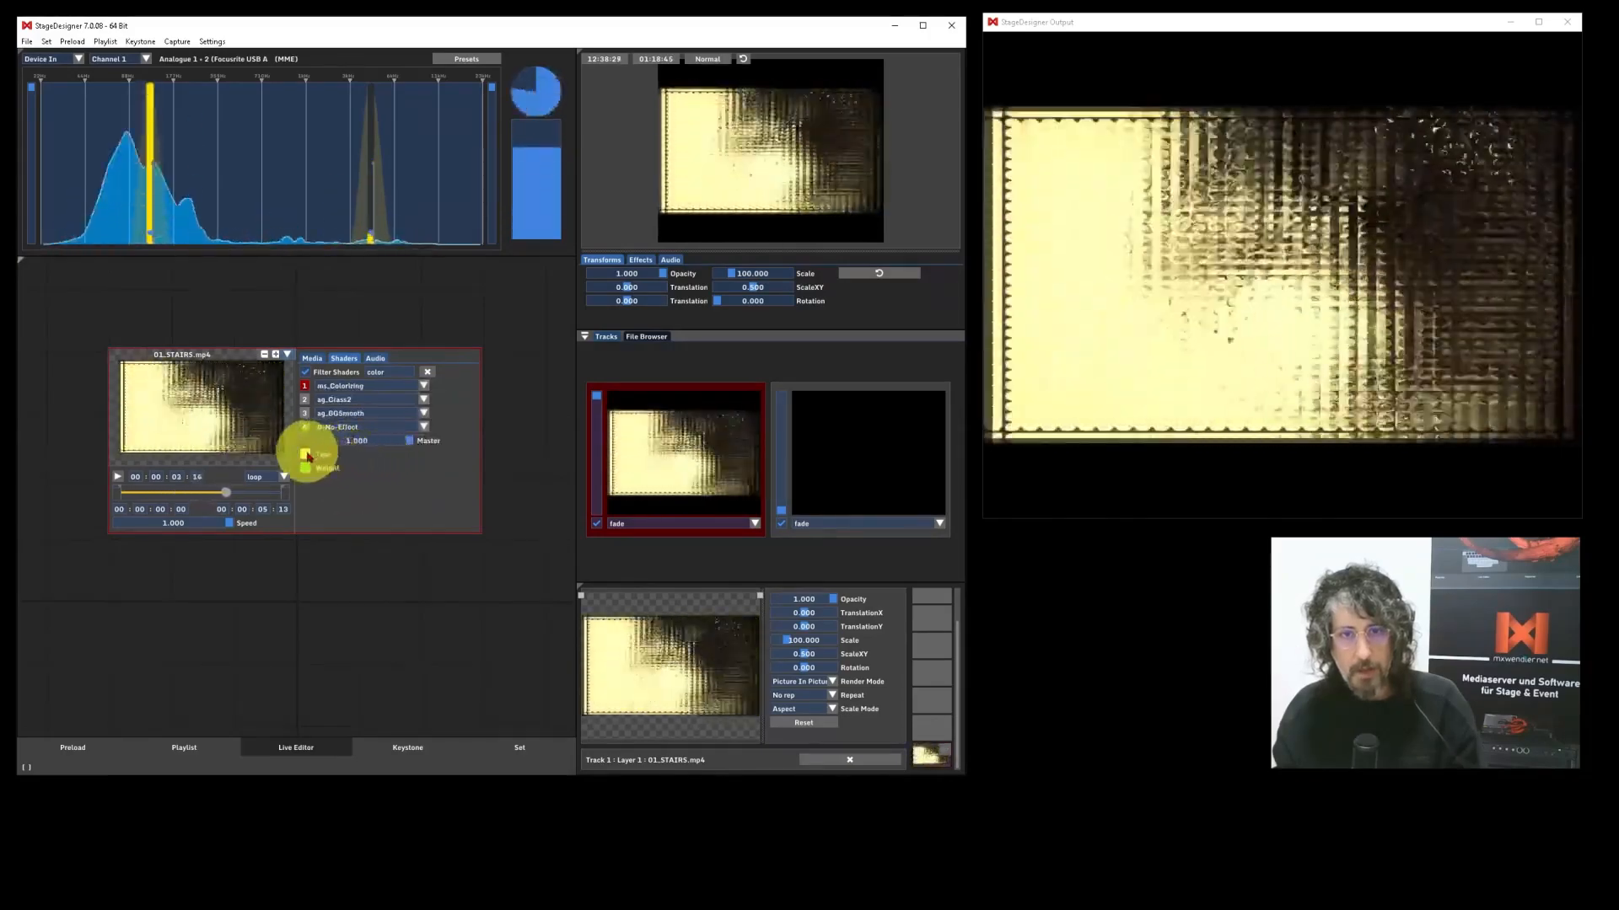
Set the ms_Colorizing tone to red #E65757FF and its weight to light green #98FF60FF, and return to the preload grid
{"action": "left_click", "coordinate": [305, 455]}
{"action": "mouse_move", "coordinate": [347, 504]}
{"action": "left_mouse_down"}
{"action": "mouse_move", "coordinate": [398, 535]}
{"action": "mouse_move", "coordinate": [369, 533]}
{"action": "left_mouse_up"}
{"action": "left_click", "coordinate": [462, 448]}
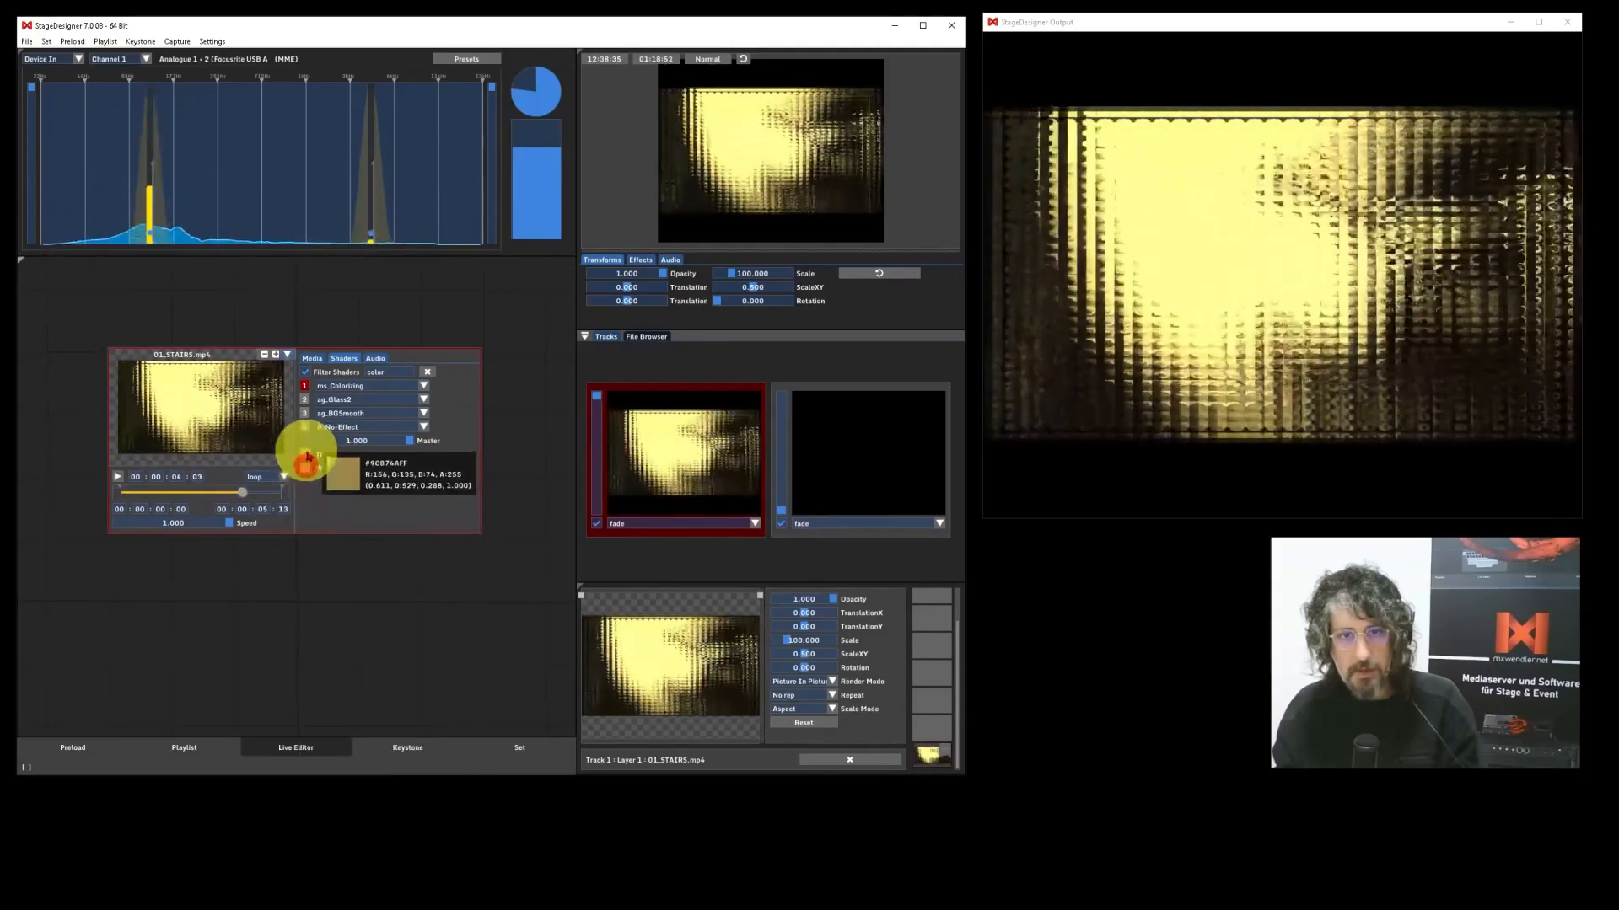
{"action": "left_click", "coordinate": [306, 454]}
{"action": "left_click", "coordinate": [394, 603]}
{"action": "left_click_drag", "start_coordinate": [351, 716], "coordinate": [397, 674]}
{"action": "left_click", "coordinate": [376, 571]}
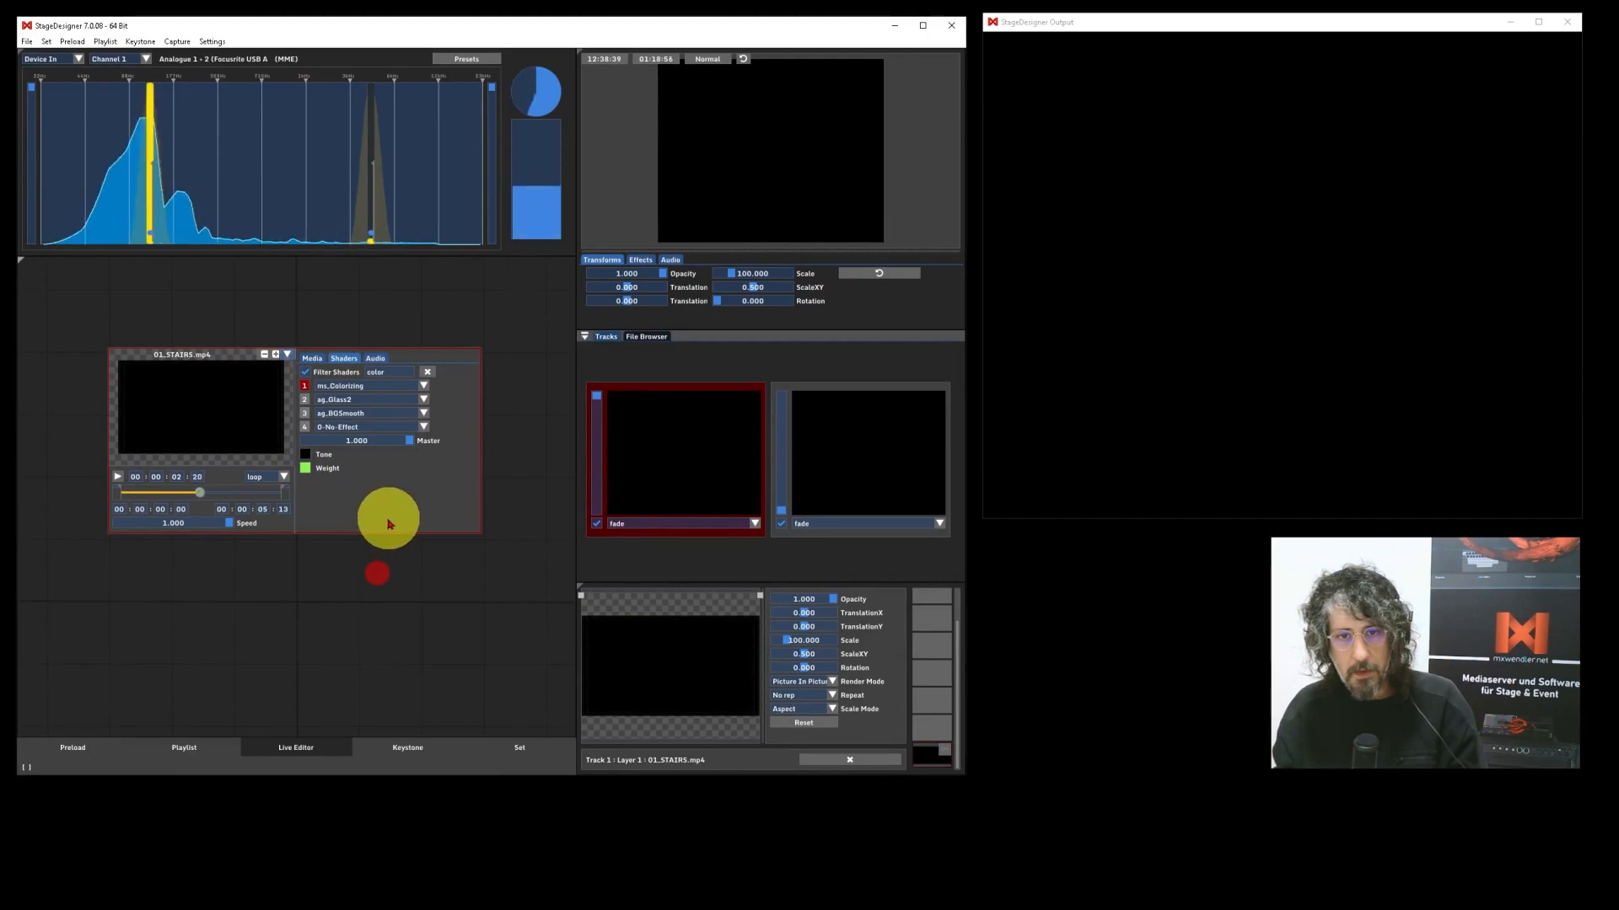
{"action": "left_click", "coordinate": [309, 456]}
{"action": "left_click", "coordinate": [370, 503]}
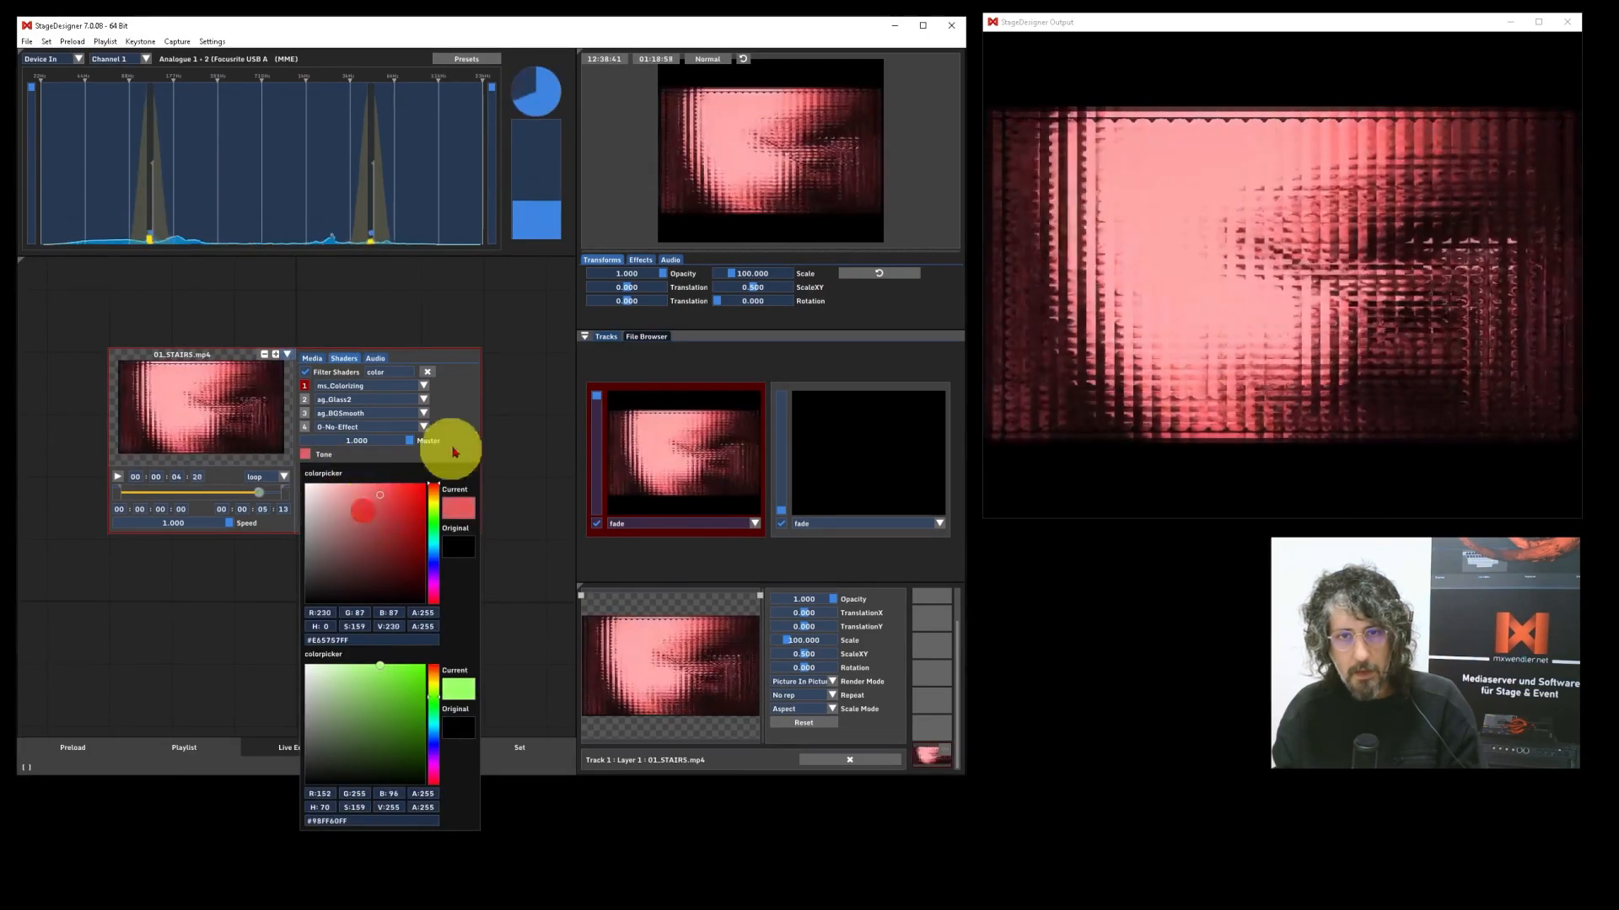
{"action": "left_click", "coordinate": [460, 433]}
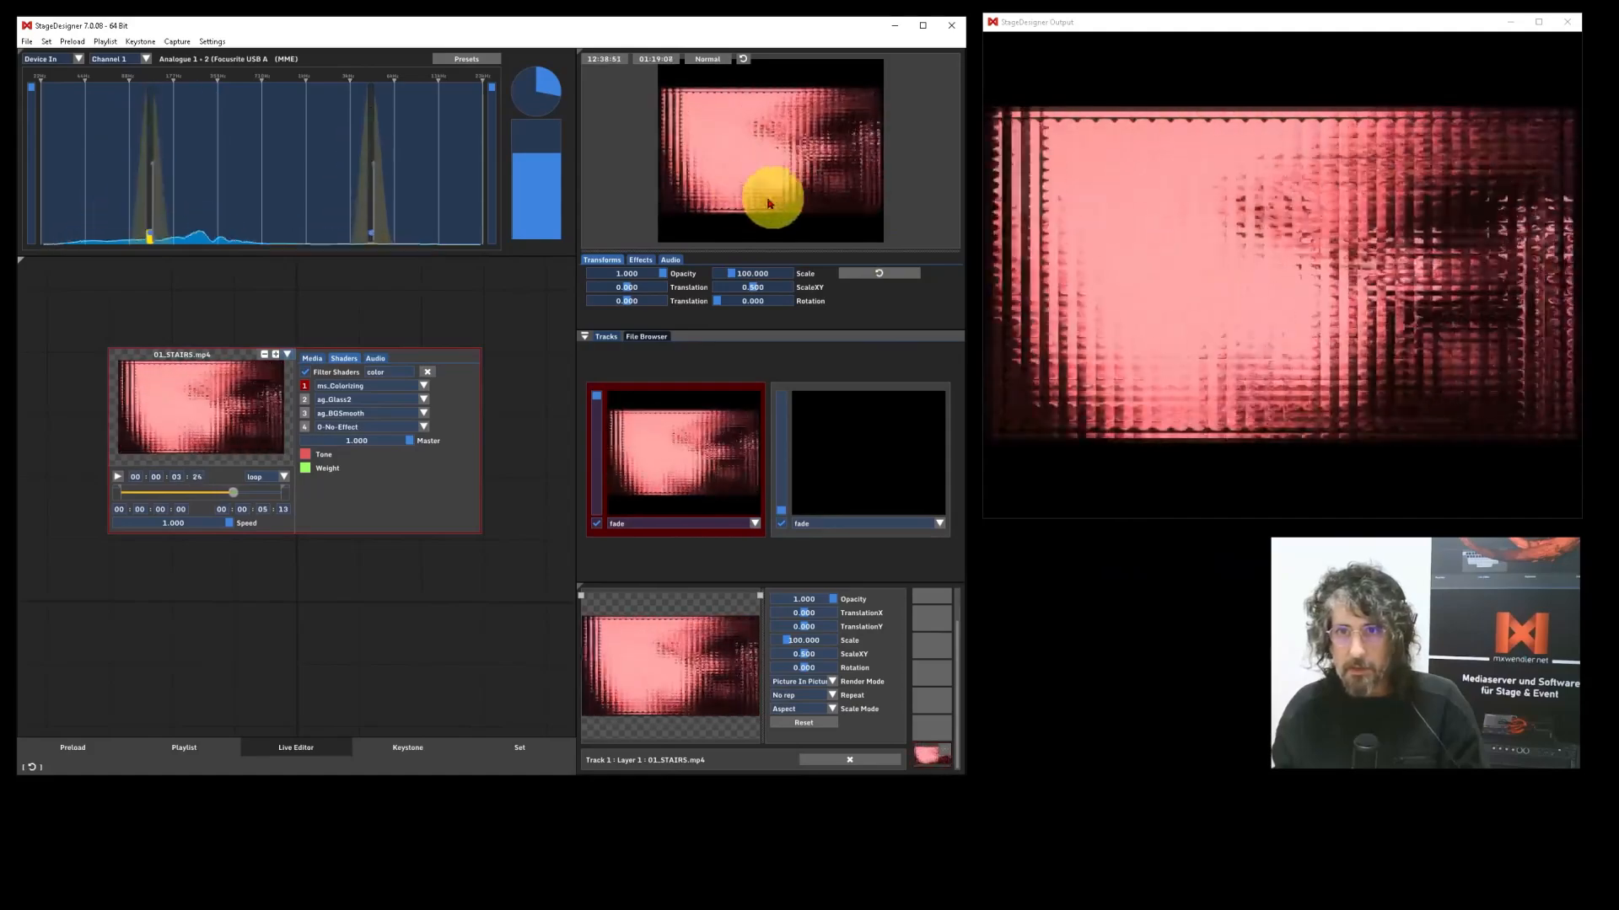
{"action": "left_click", "coordinate": [71, 745]}
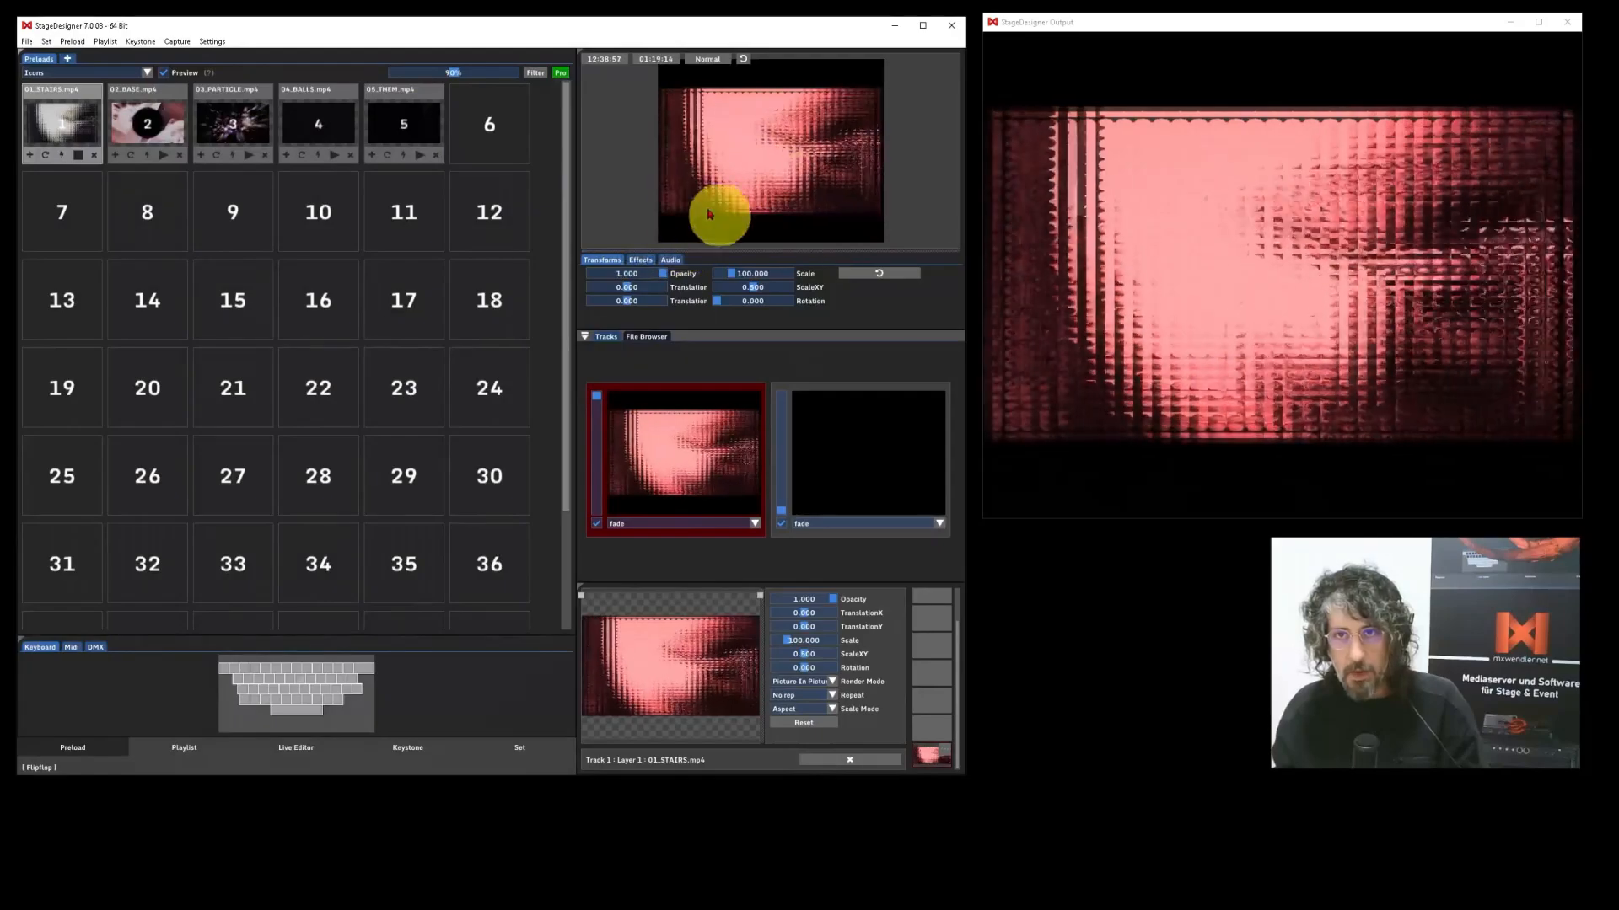
Assign ag_BGSubtract as the final output effect, with Master at about 0.635, threshold about 0.29 and LABthreshold about 36.6
{"action": "left_click", "coordinate": [642, 260]}
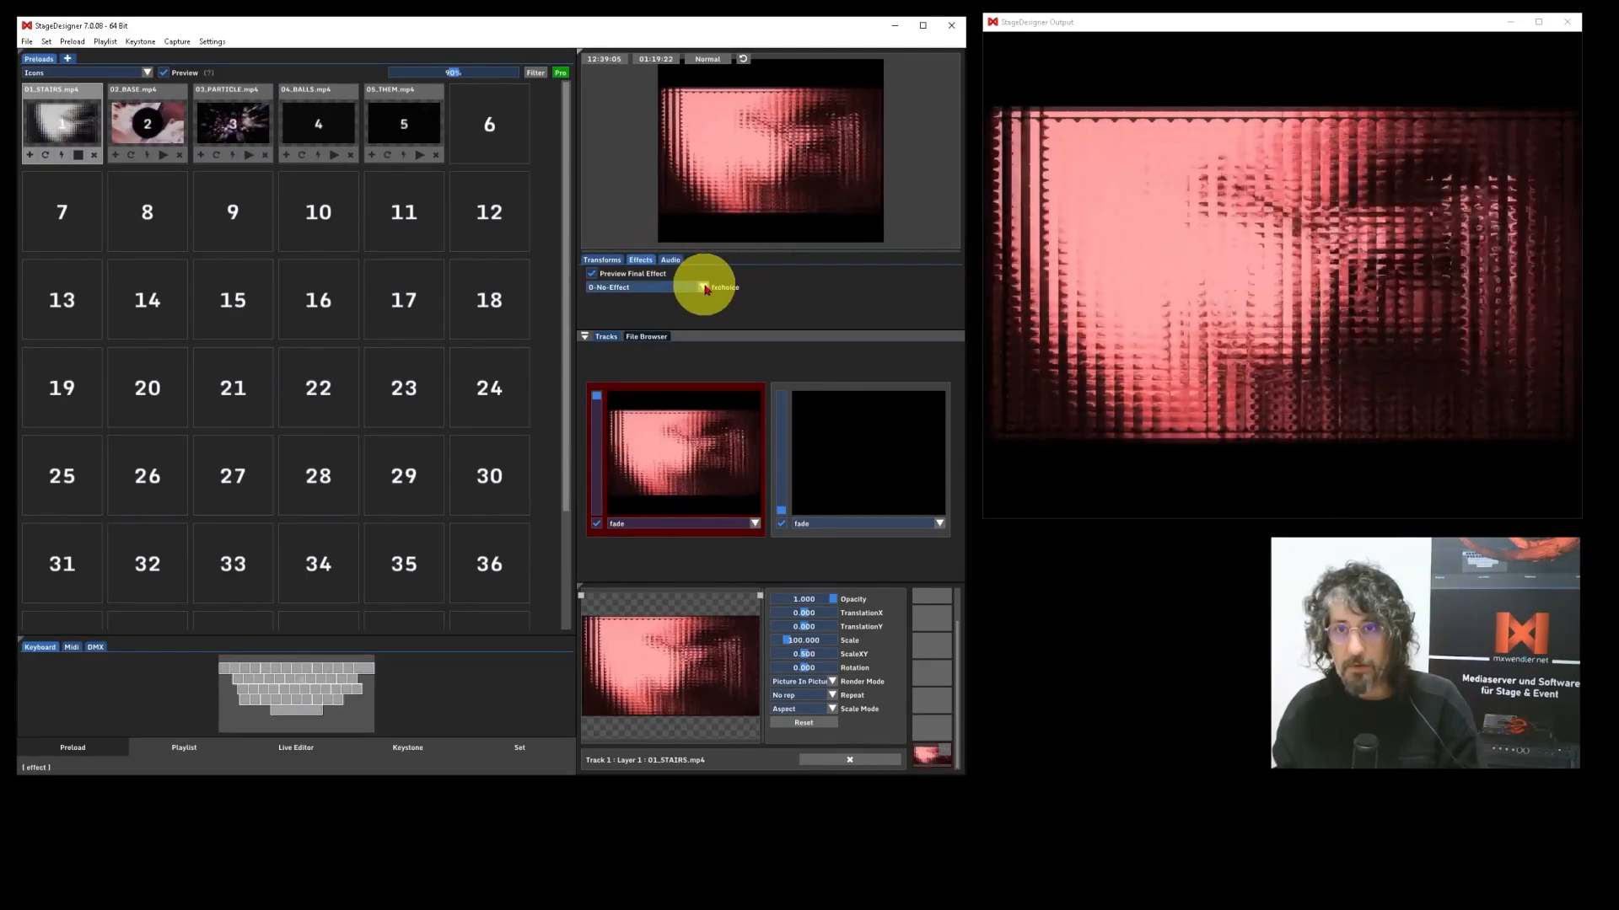
{"action": "left_click", "coordinate": [704, 287]}
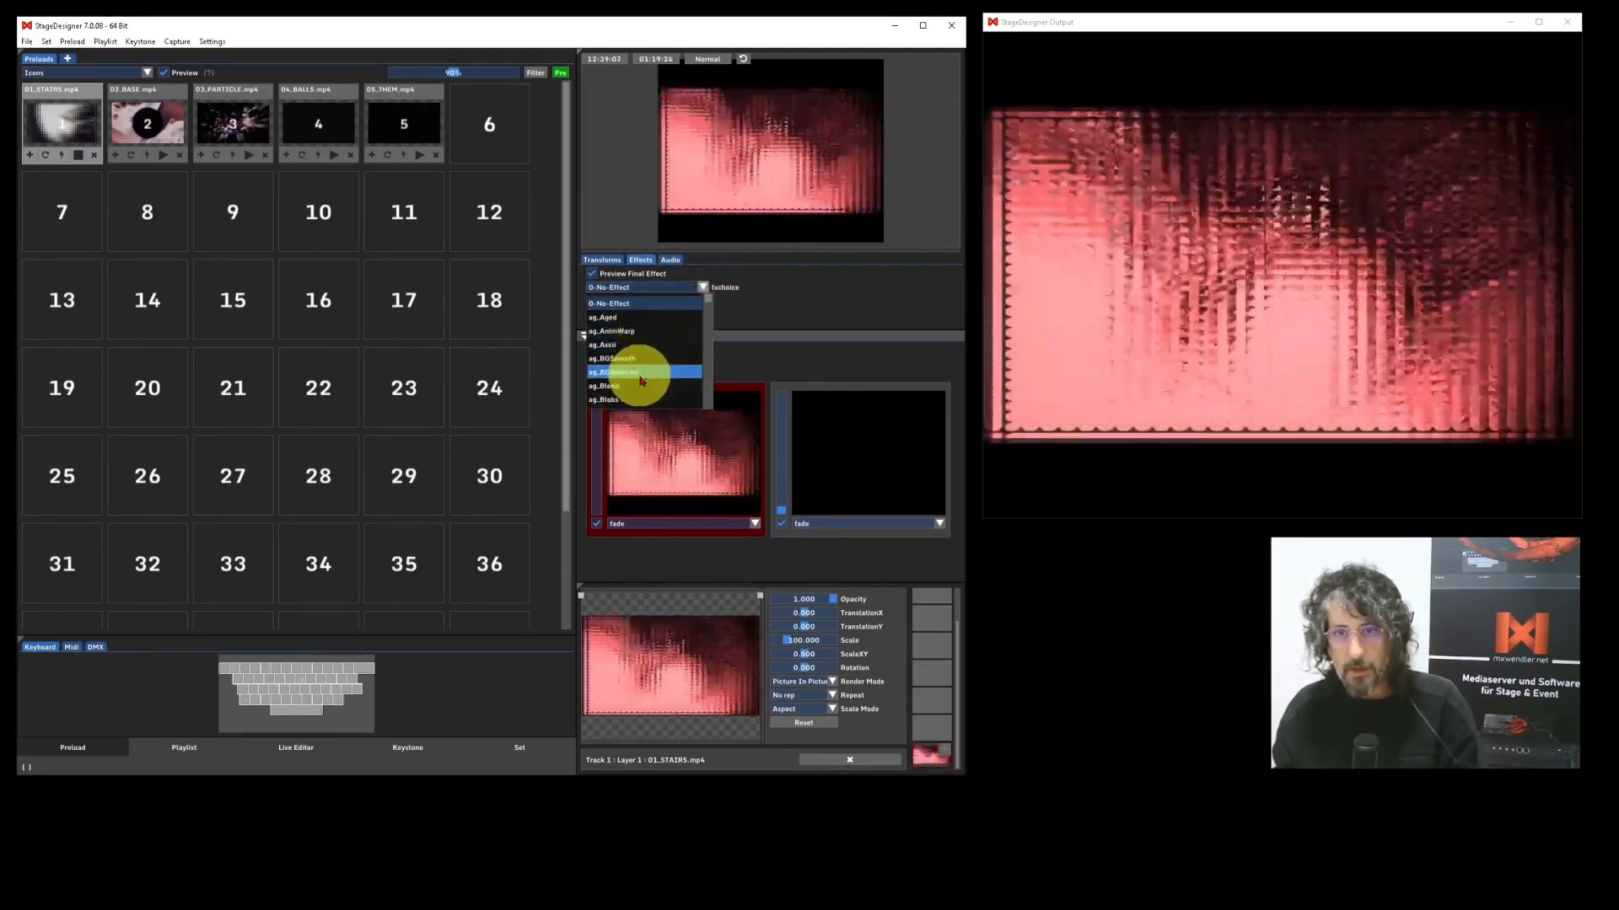
{"action": "left_click", "coordinate": [641, 372]}
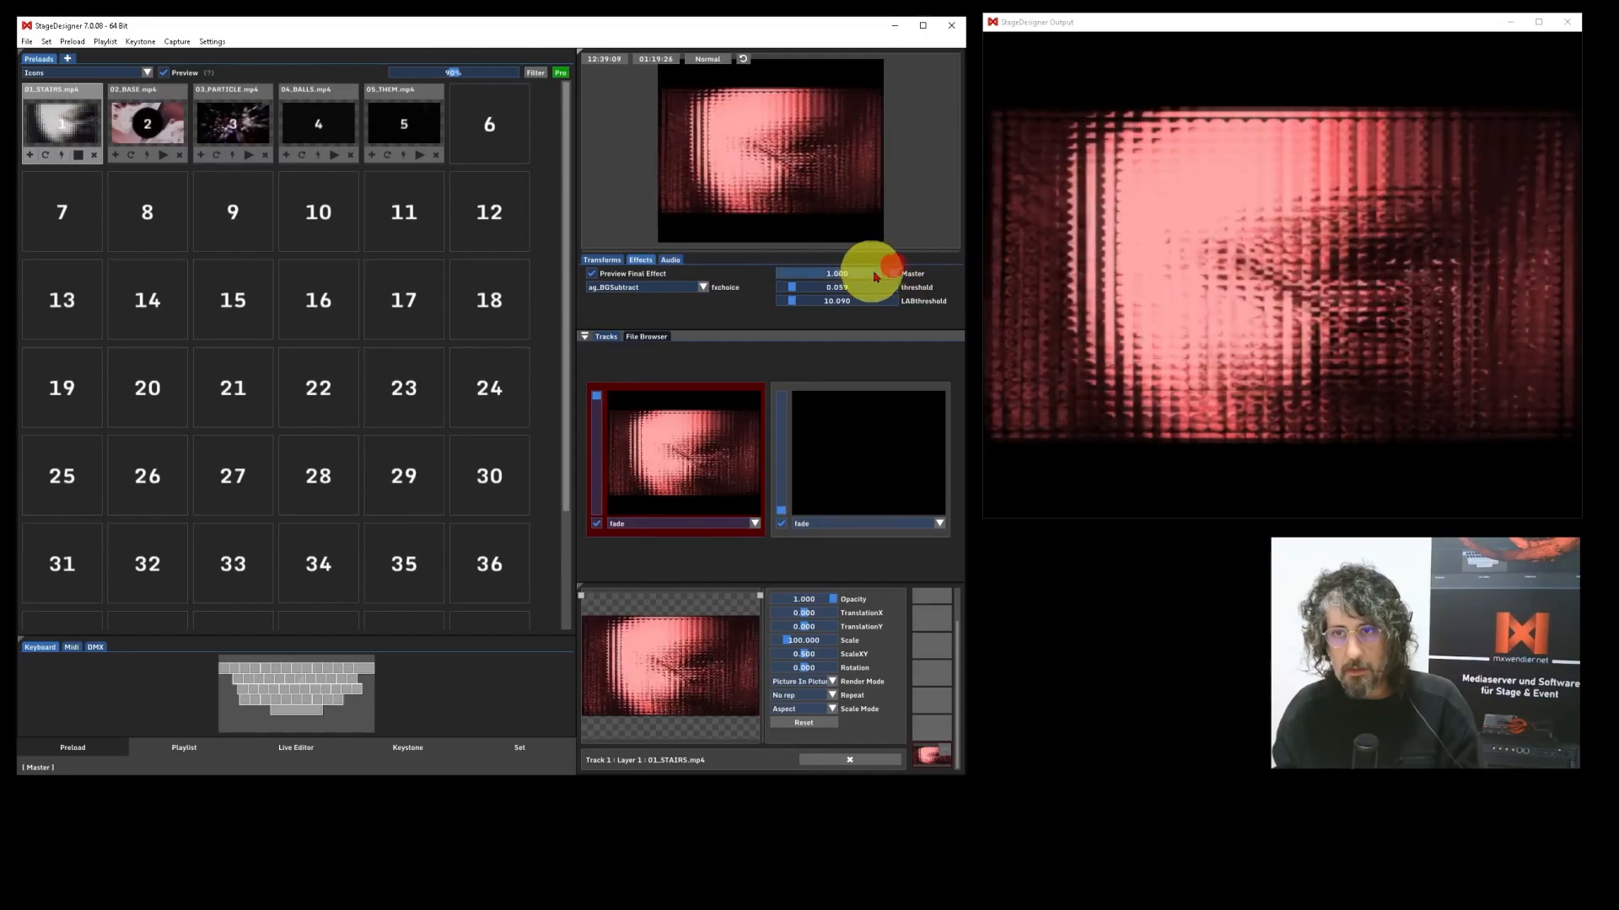
{"action": "left_click", "coordinate": [812, 287]}
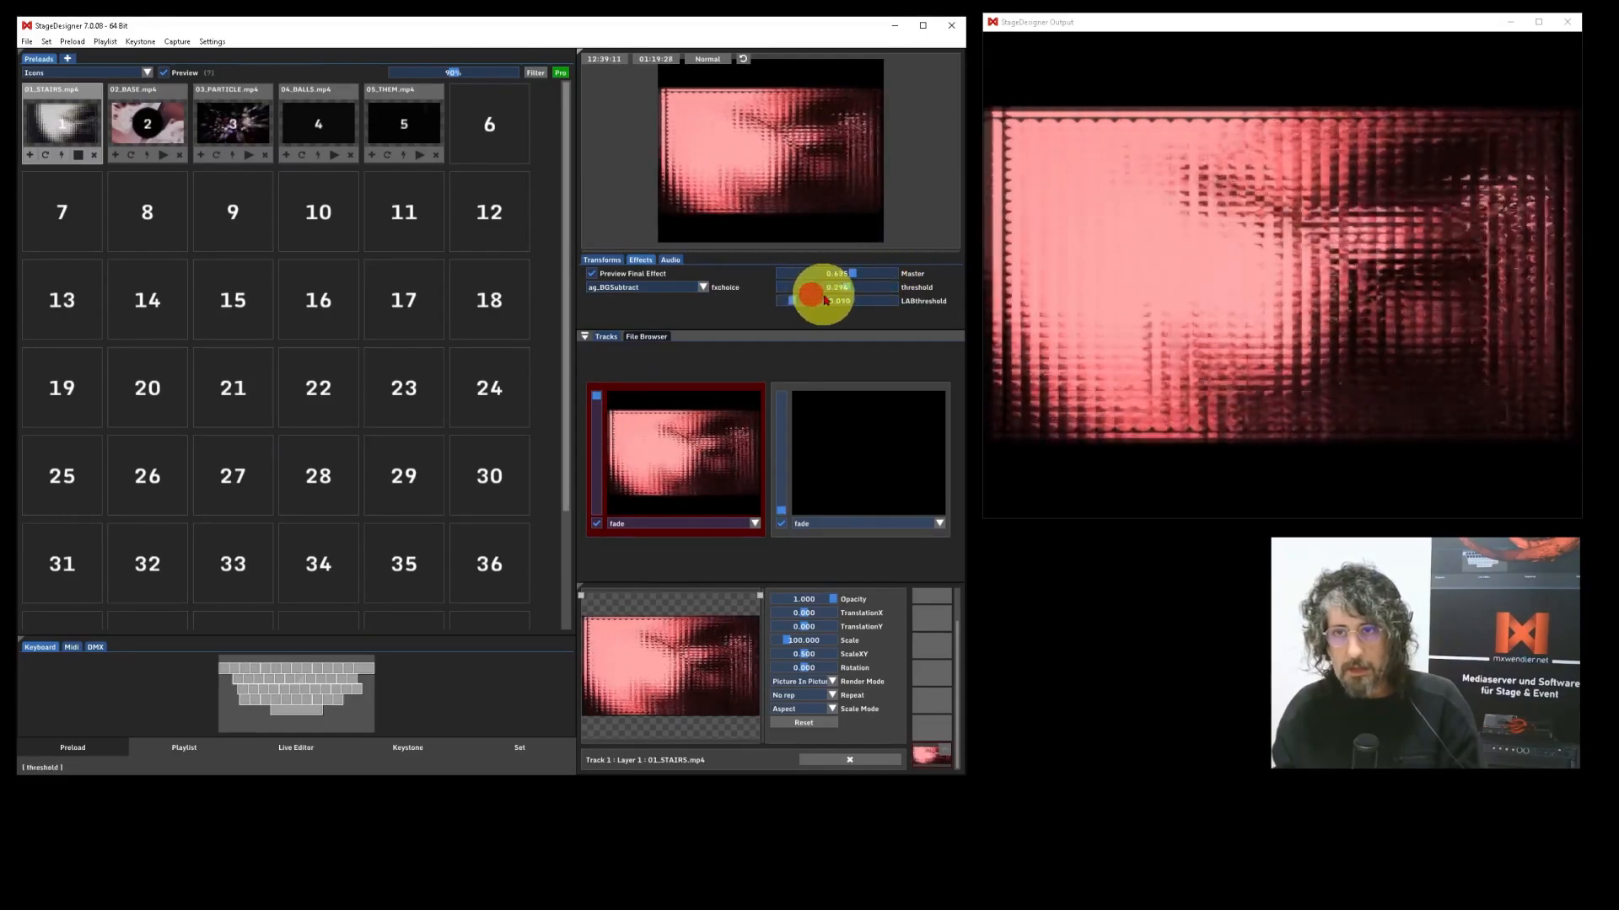
{"action": "mouse_move", "coordinate": [825, 300]}
{"action": "left_mouse_down"}
{"action": "mouse_move", "coordinate": [788, 298]}
{"action": "mouse_move", "coordinate": [837, 295]}
{"action": "left_mouse_up"}
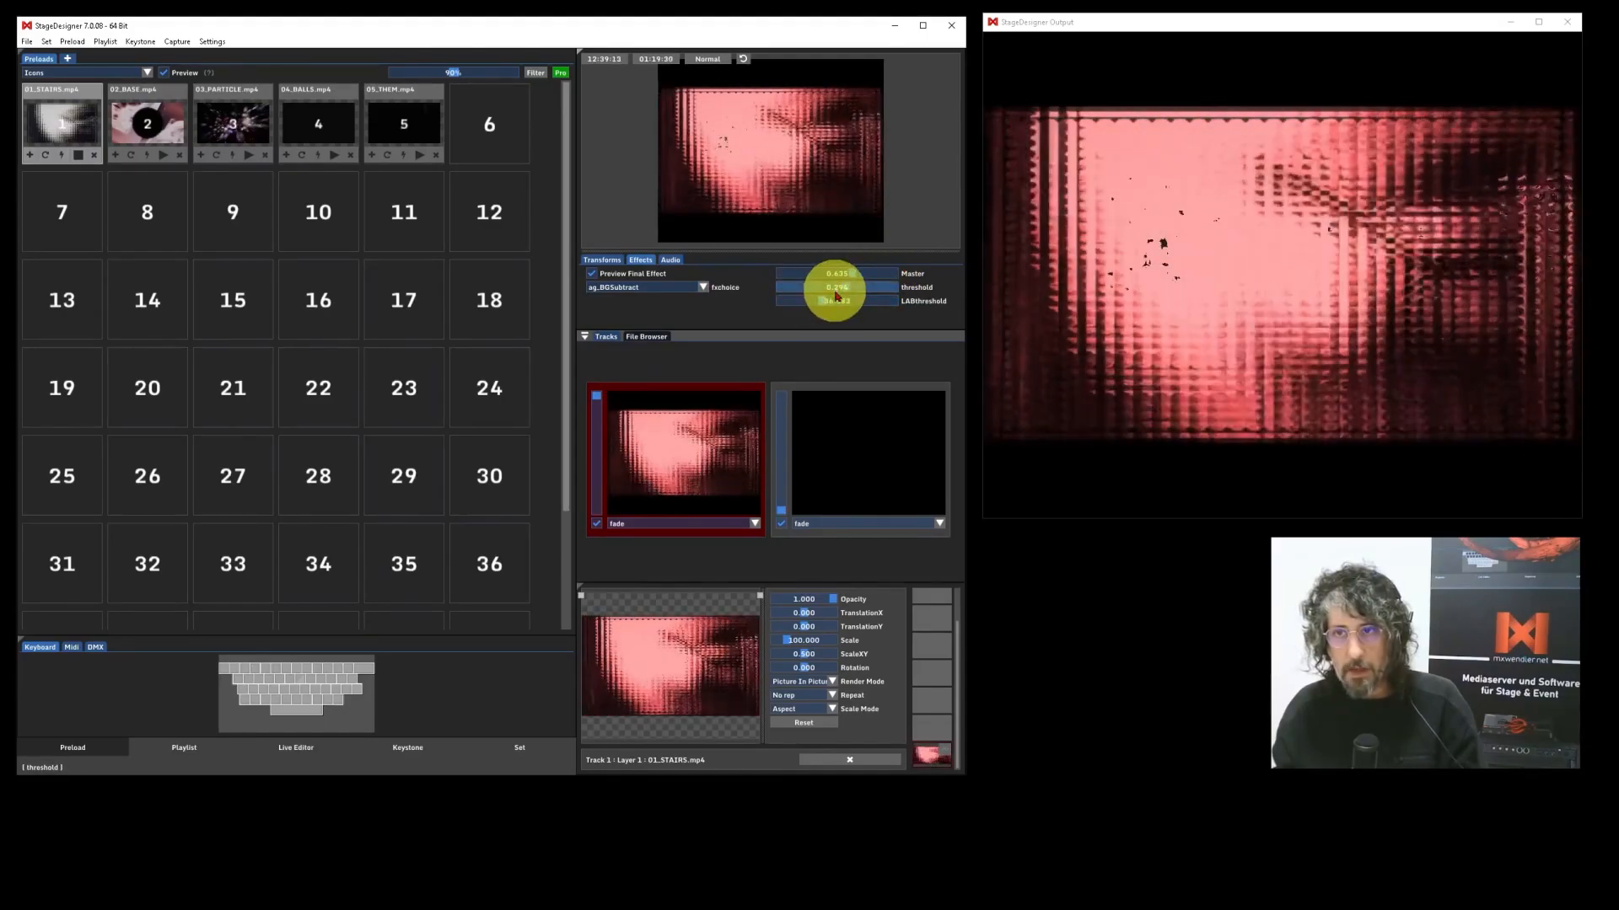
Stop the 01_STAIRS.mp4 preload and briefly play and stop 02_BASE, 03_PARTICLE and 04_BALLS to check the final effect on each clip
{"action": "left_click", "coordinate": [77, 154]}
{"action": "left_click", "coordinate": [161, 156]}
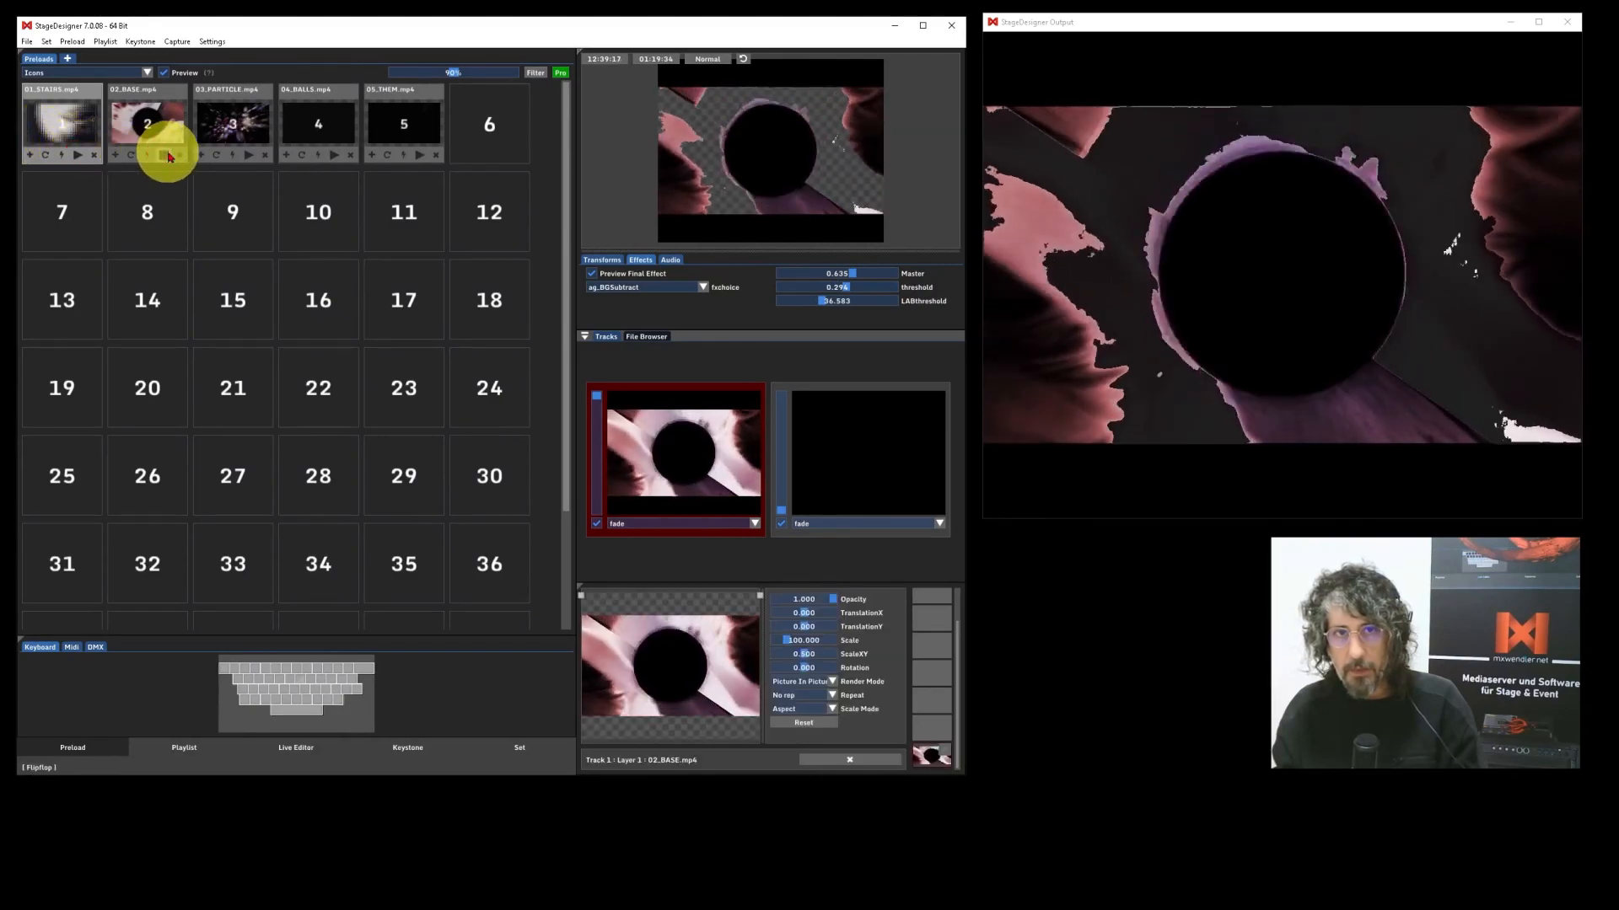
{"action": "left_click", "coordinate": [165, 155]}
{"action": "left_click", "coordinate": [248, 155]}
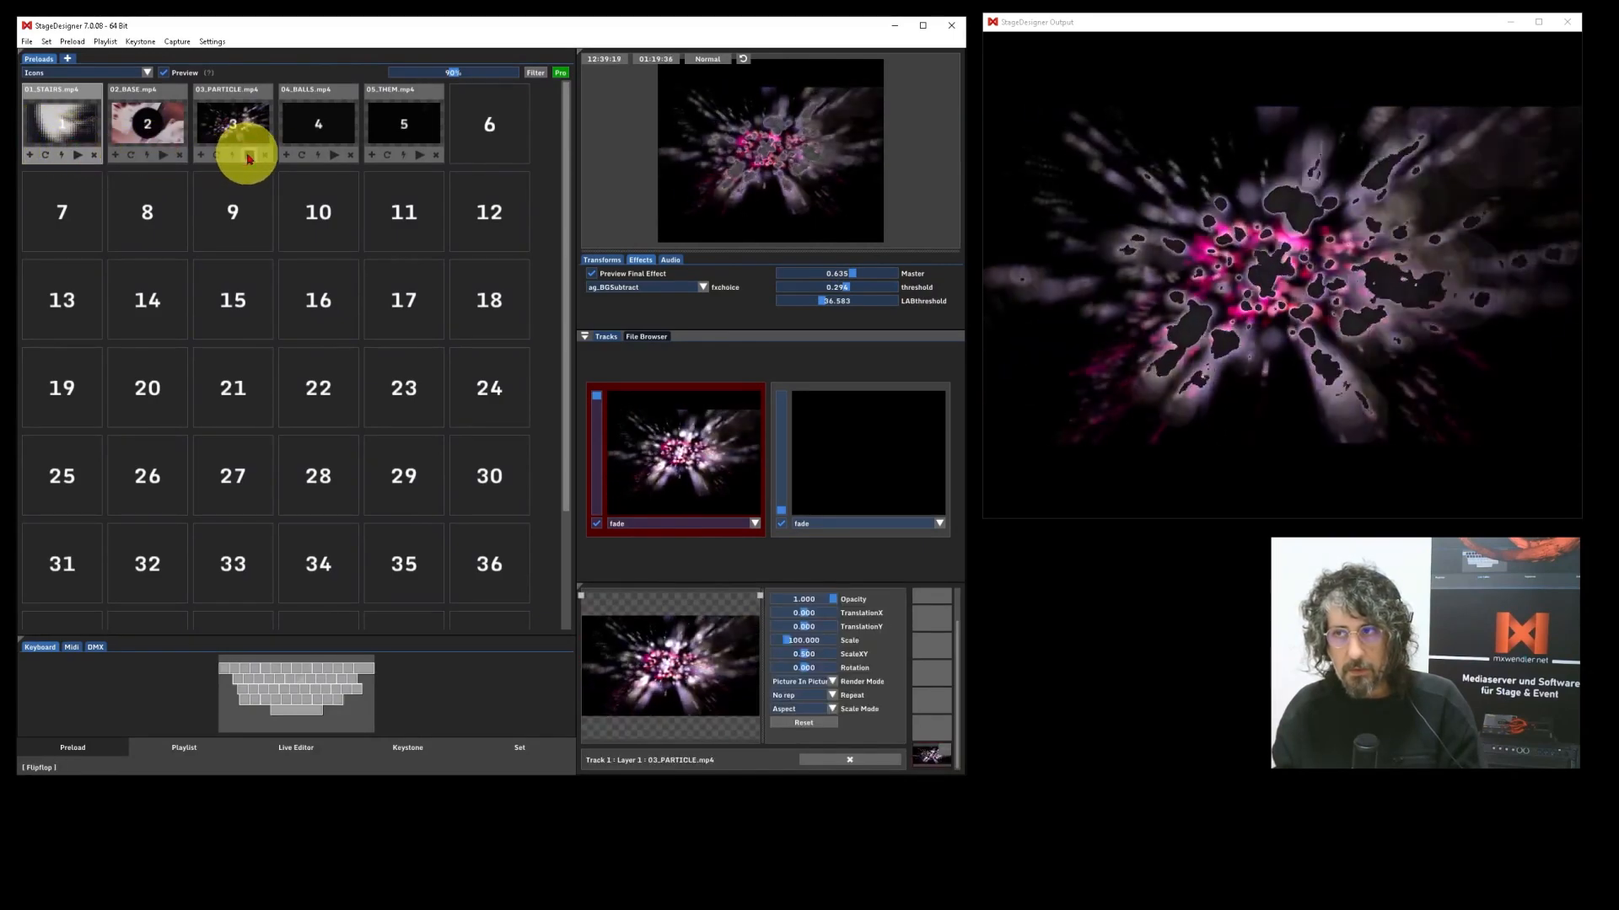
{"action": "left_click", "coordinate": [248, 155]}
{"action": "left_click", "coordinate": [331, 155]}
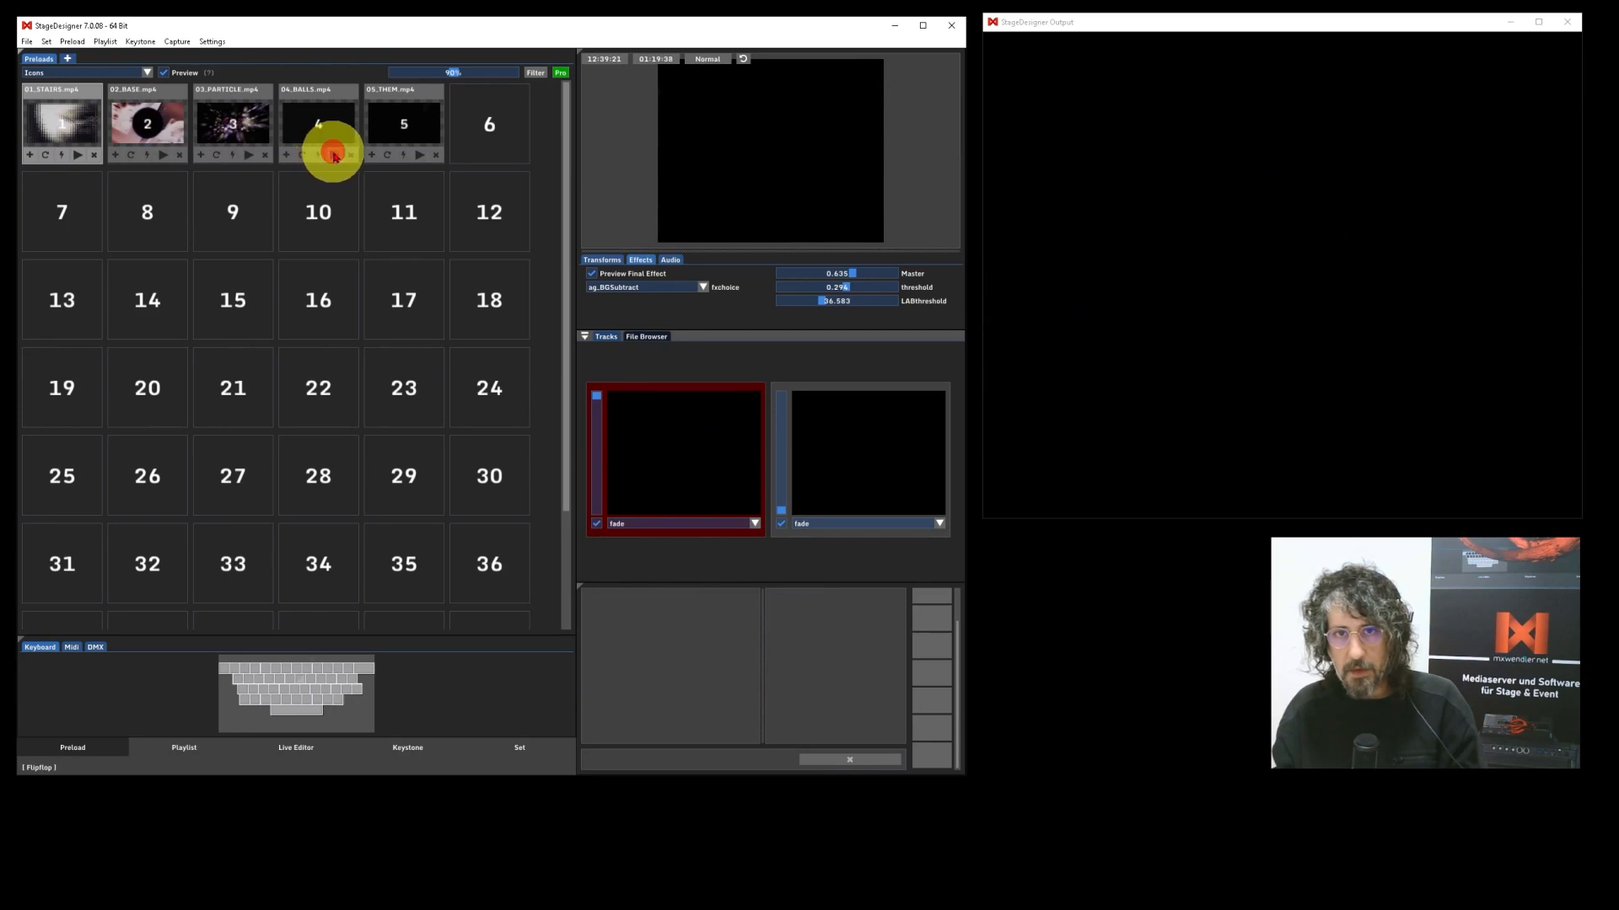
{"action": "left_click", "coordinate": [333, 155]}
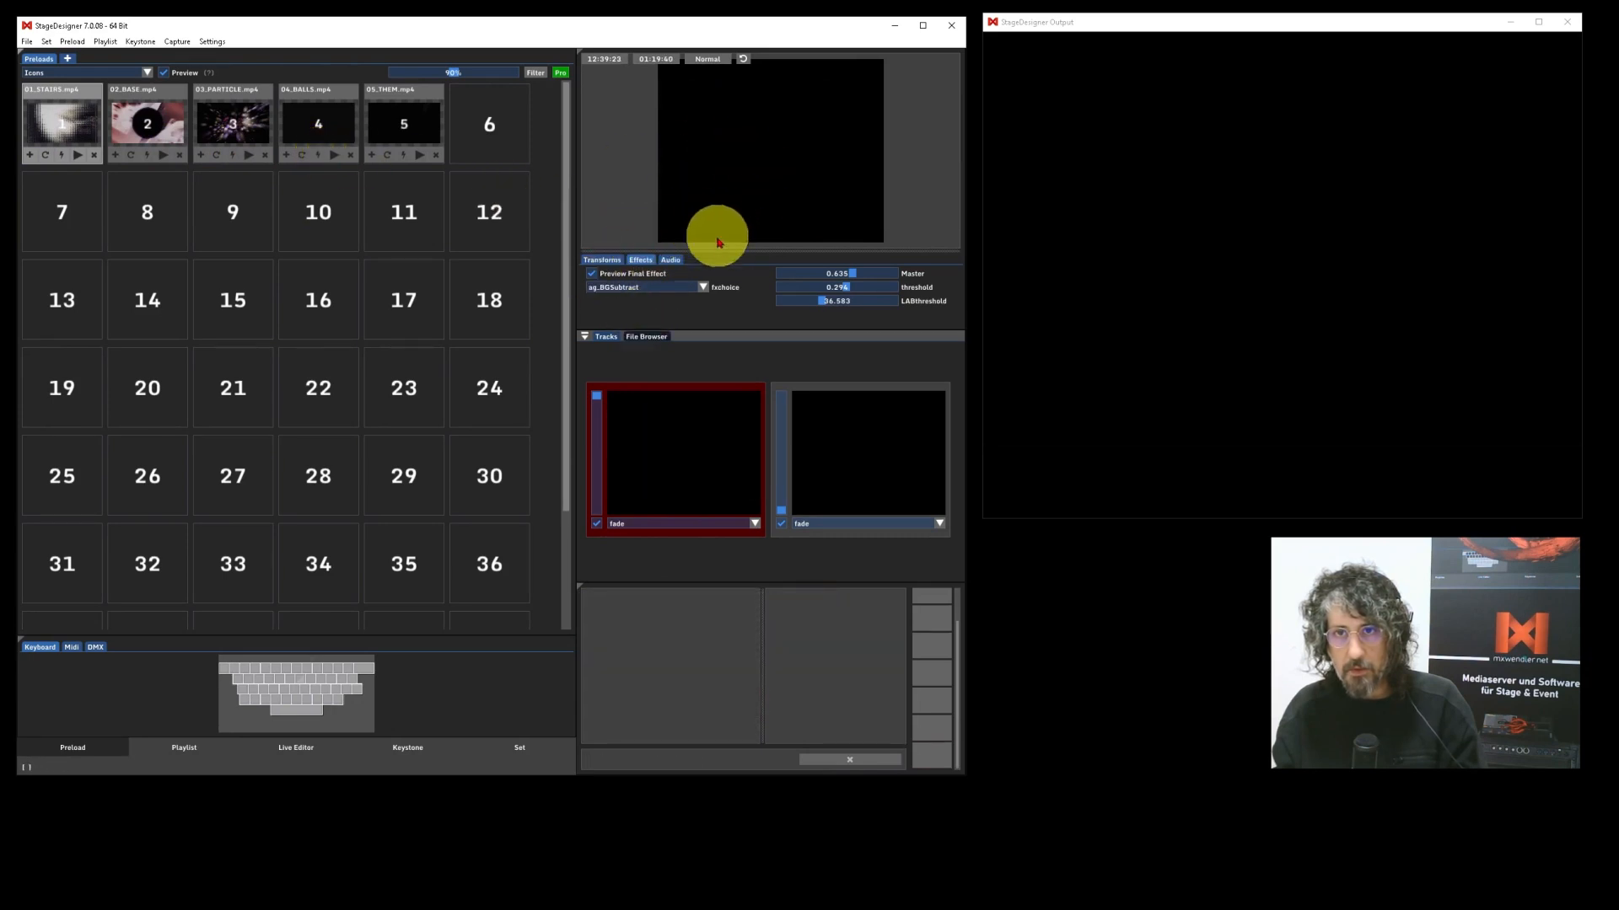
{"action": "left_click", "coordinate": [637, 261]}
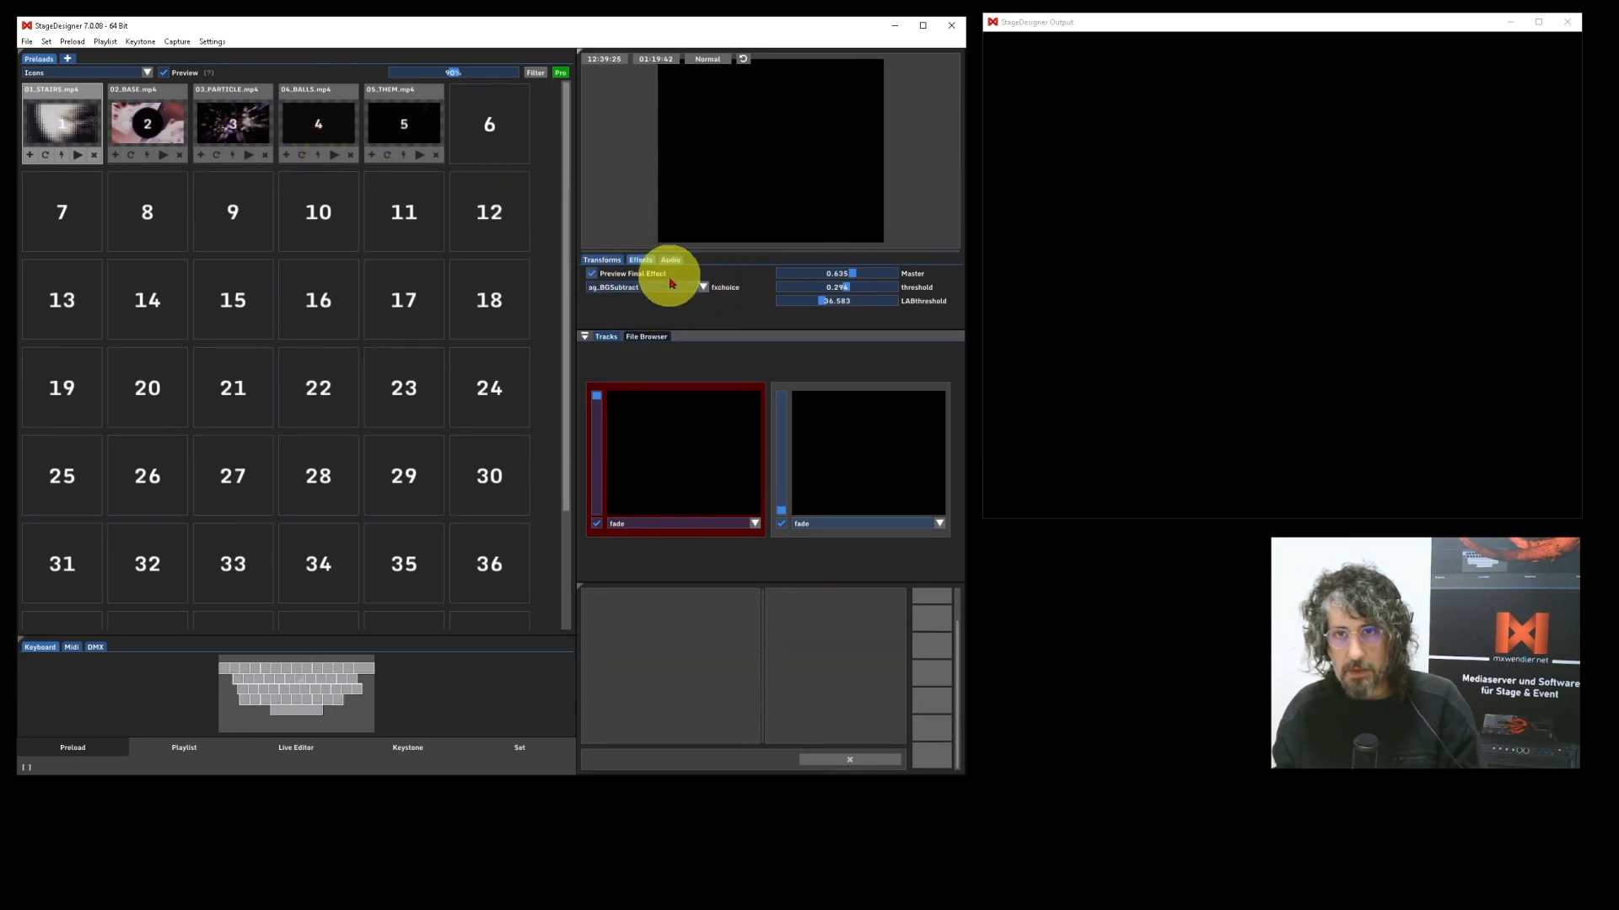